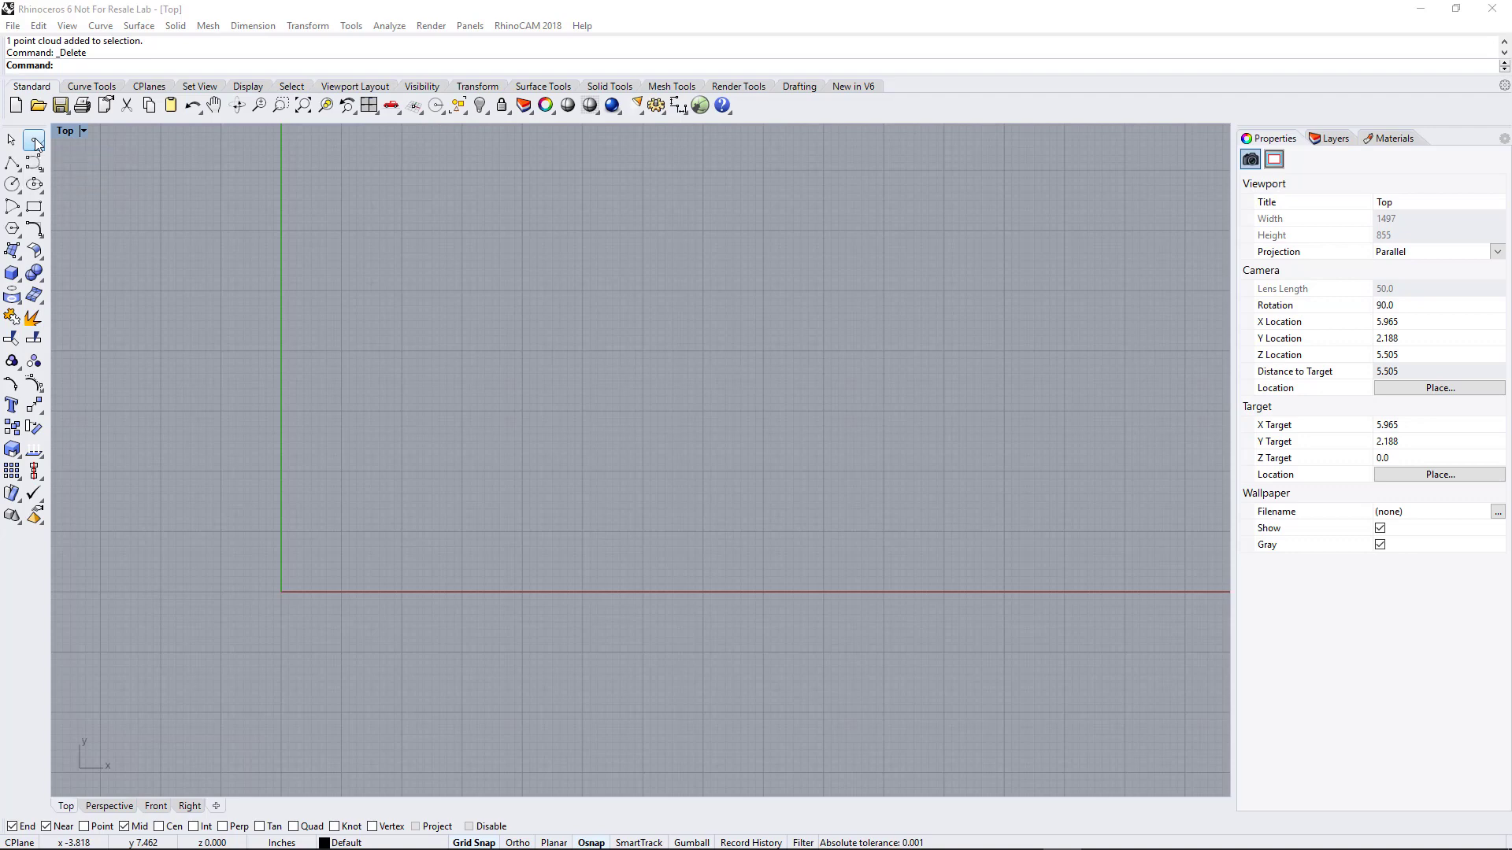
Place four single points in a rising diagonal, the first near the origin and the others at about 2,2, 3,3 and 4,4
left_click(35, 142)
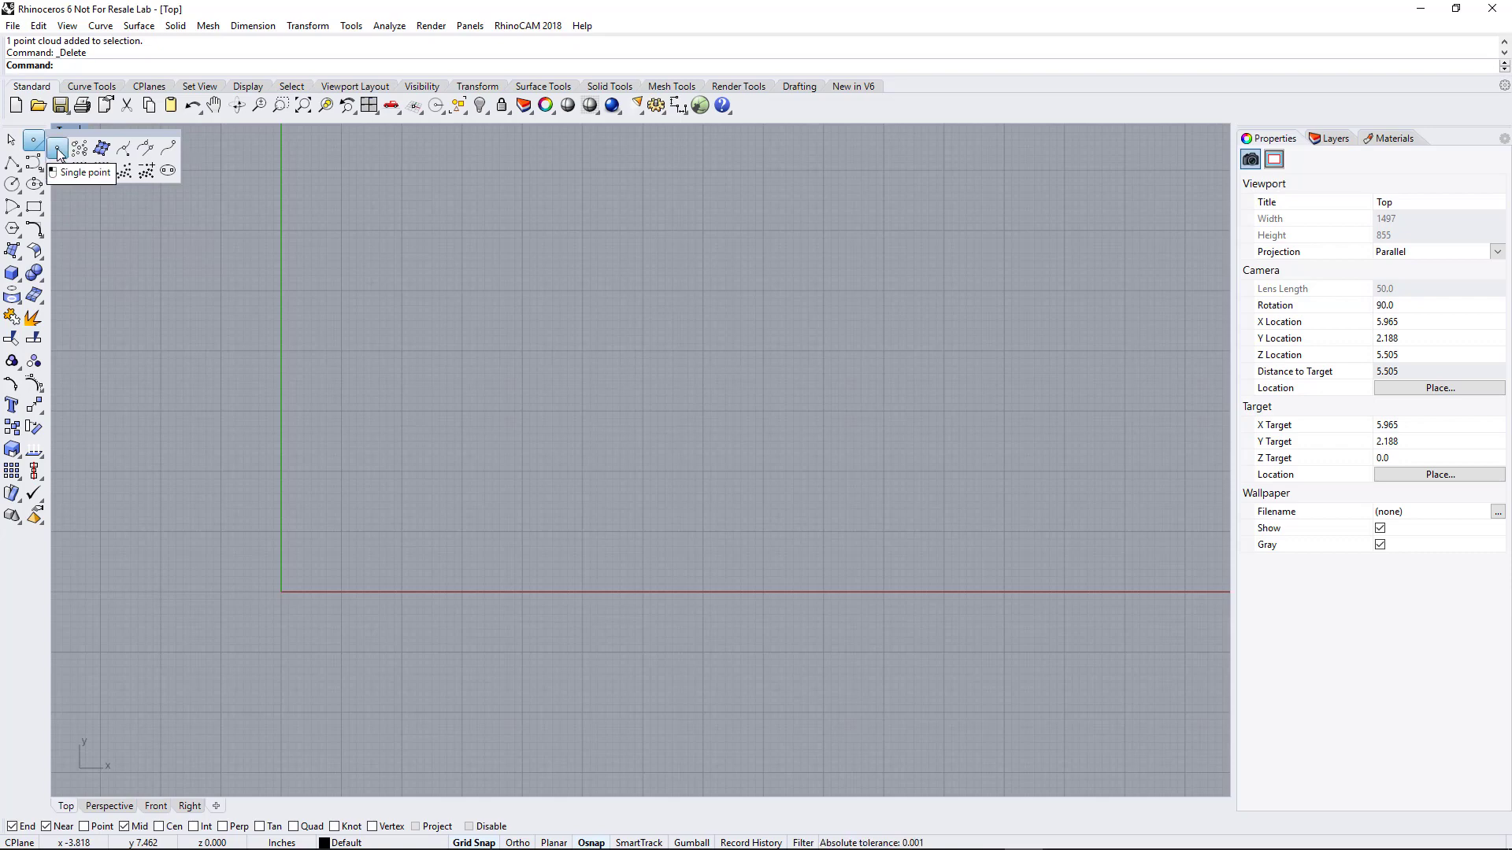
left_click(56, 148)
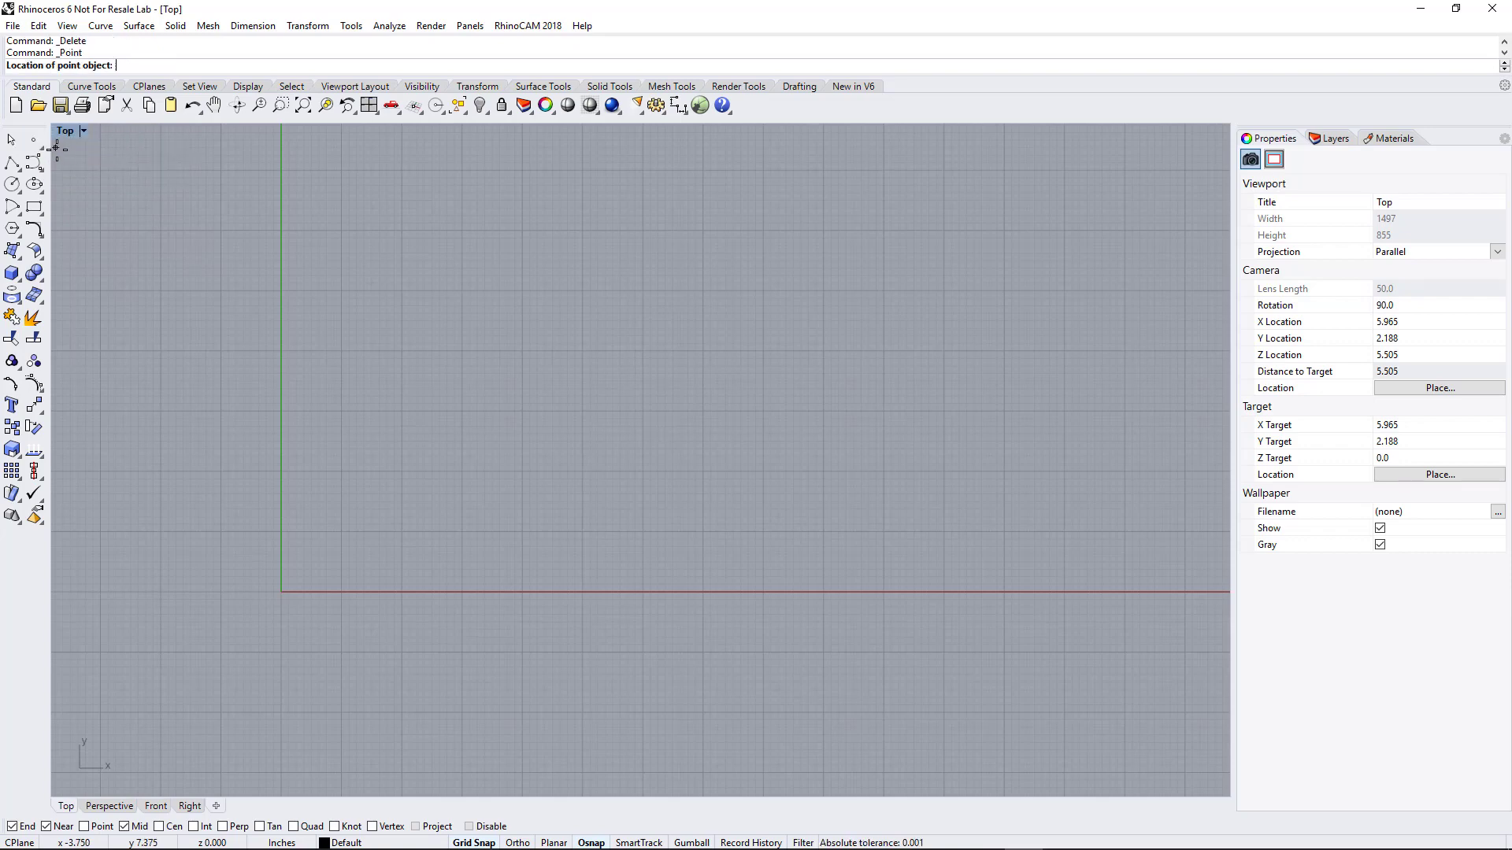
left_click(296, 568)
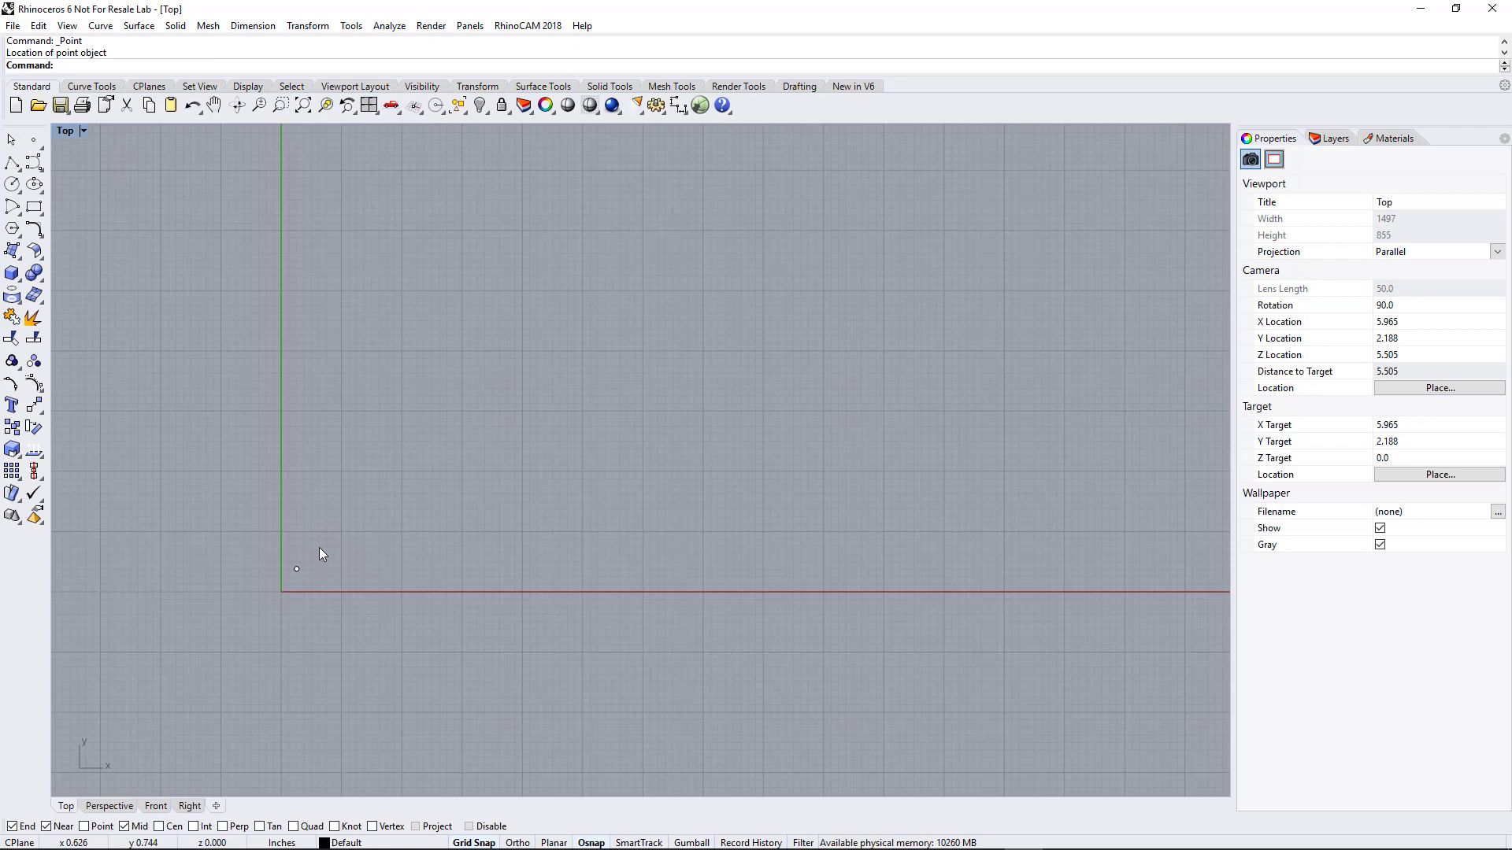
left_click(33, 139)
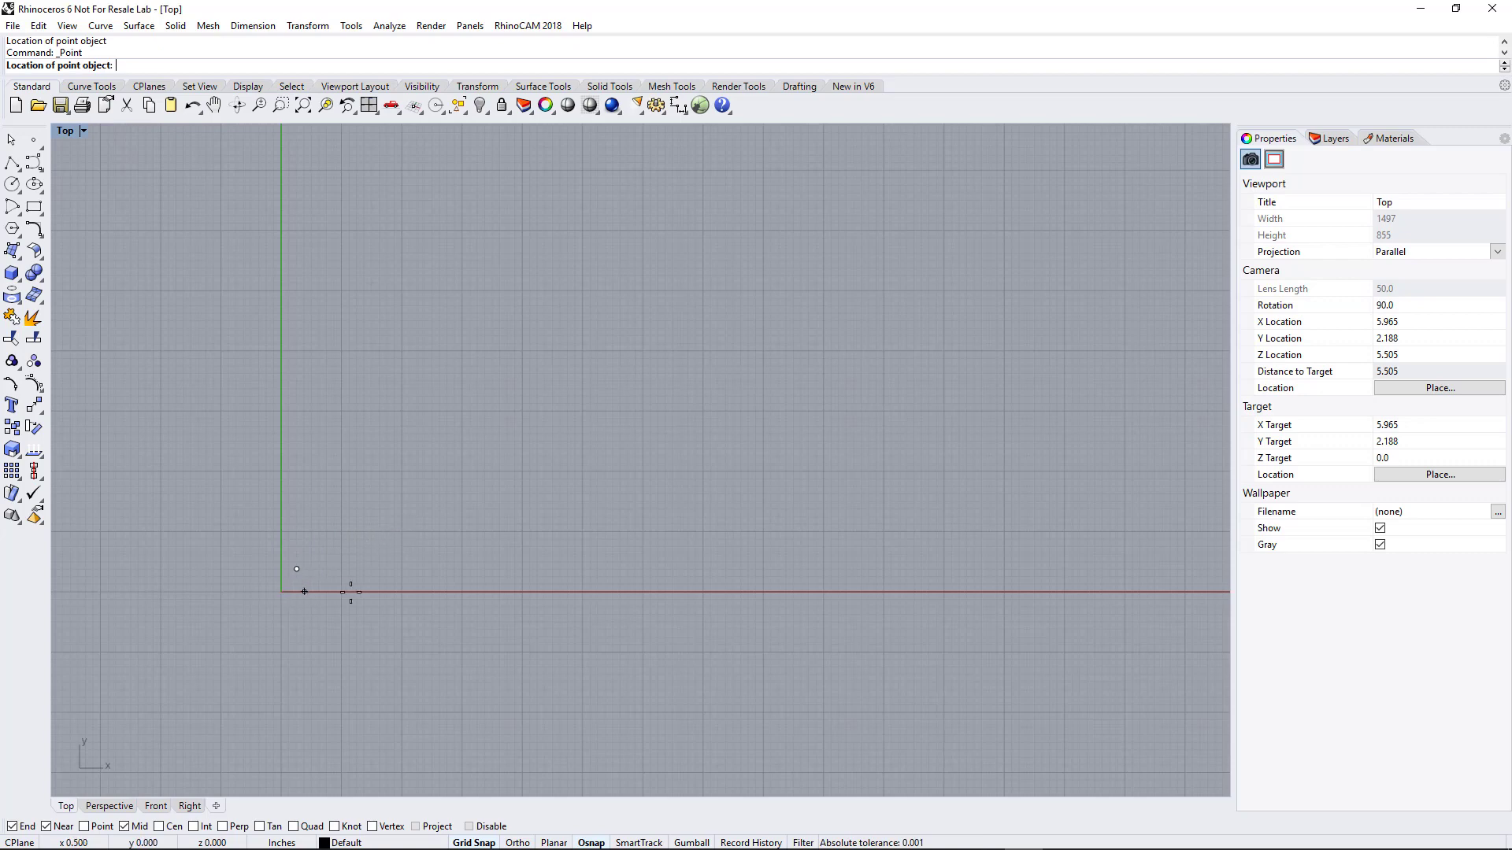
left_click(403, 472)
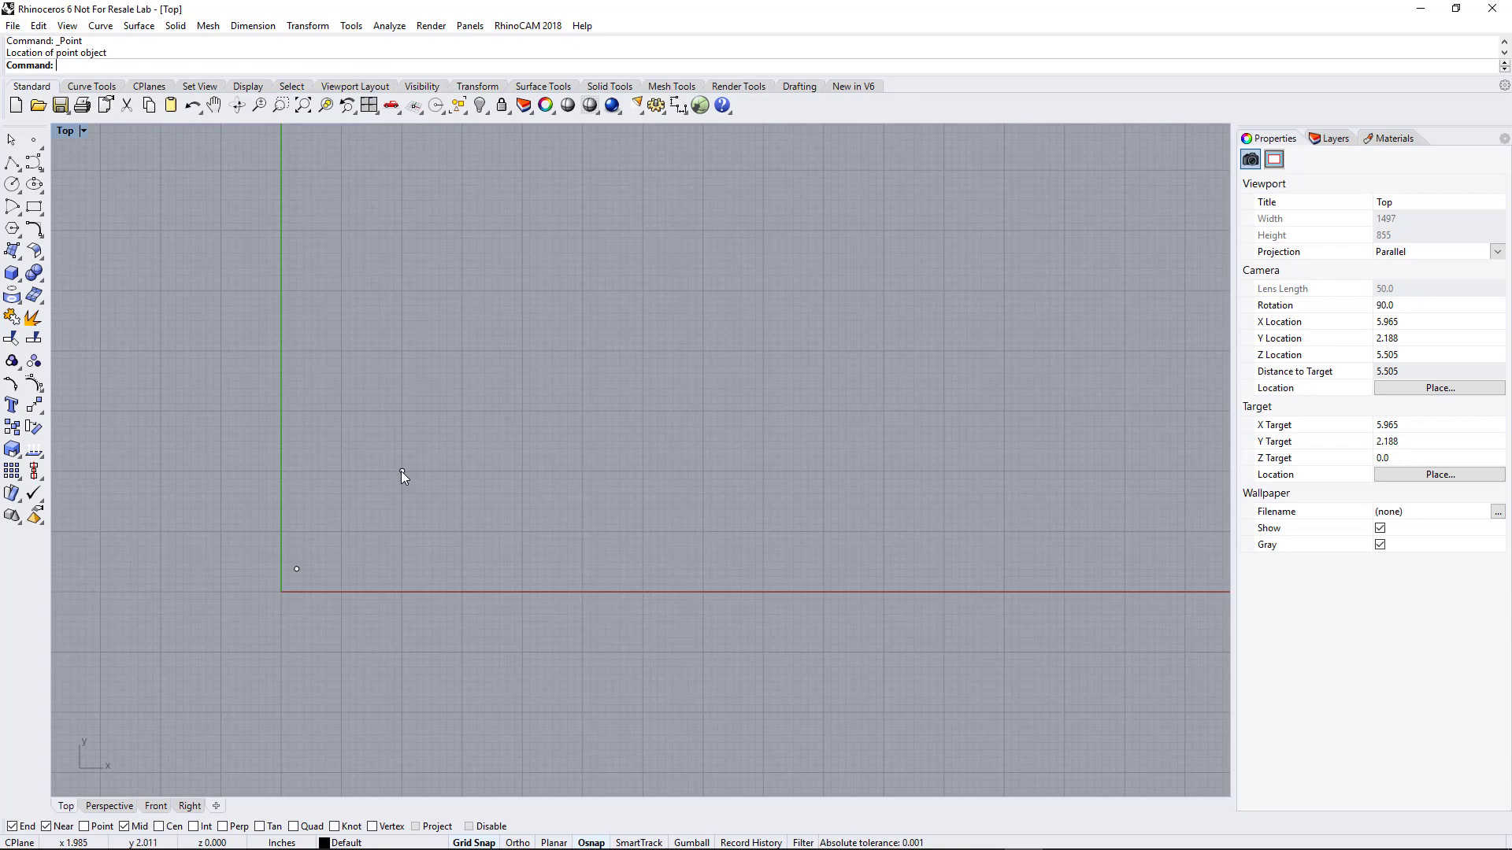
right_click(422, 489)
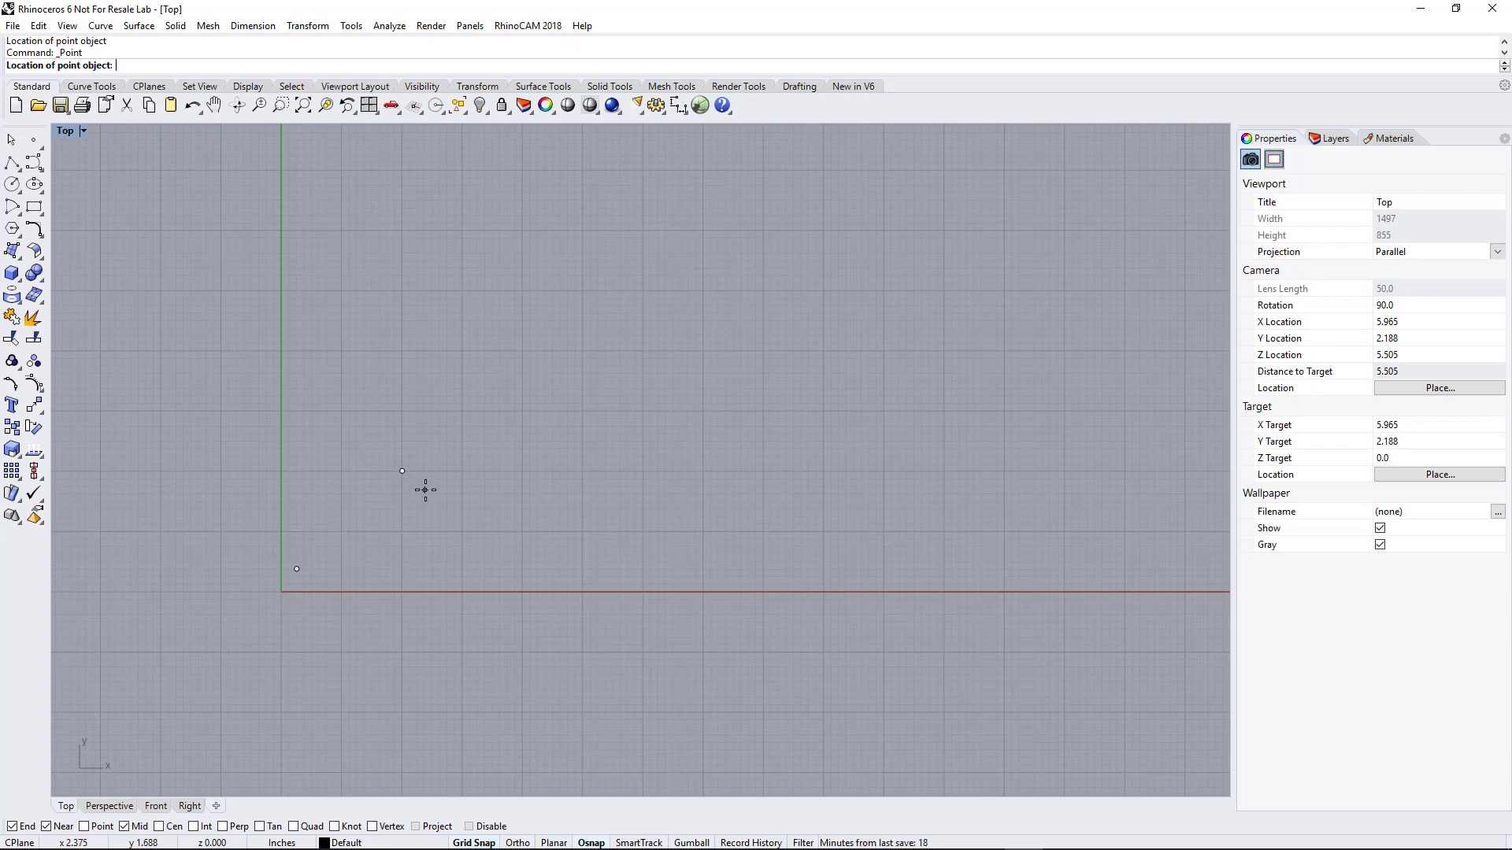
left_click(462, 412)
right_click(485, 427)
left_click(522, 352)
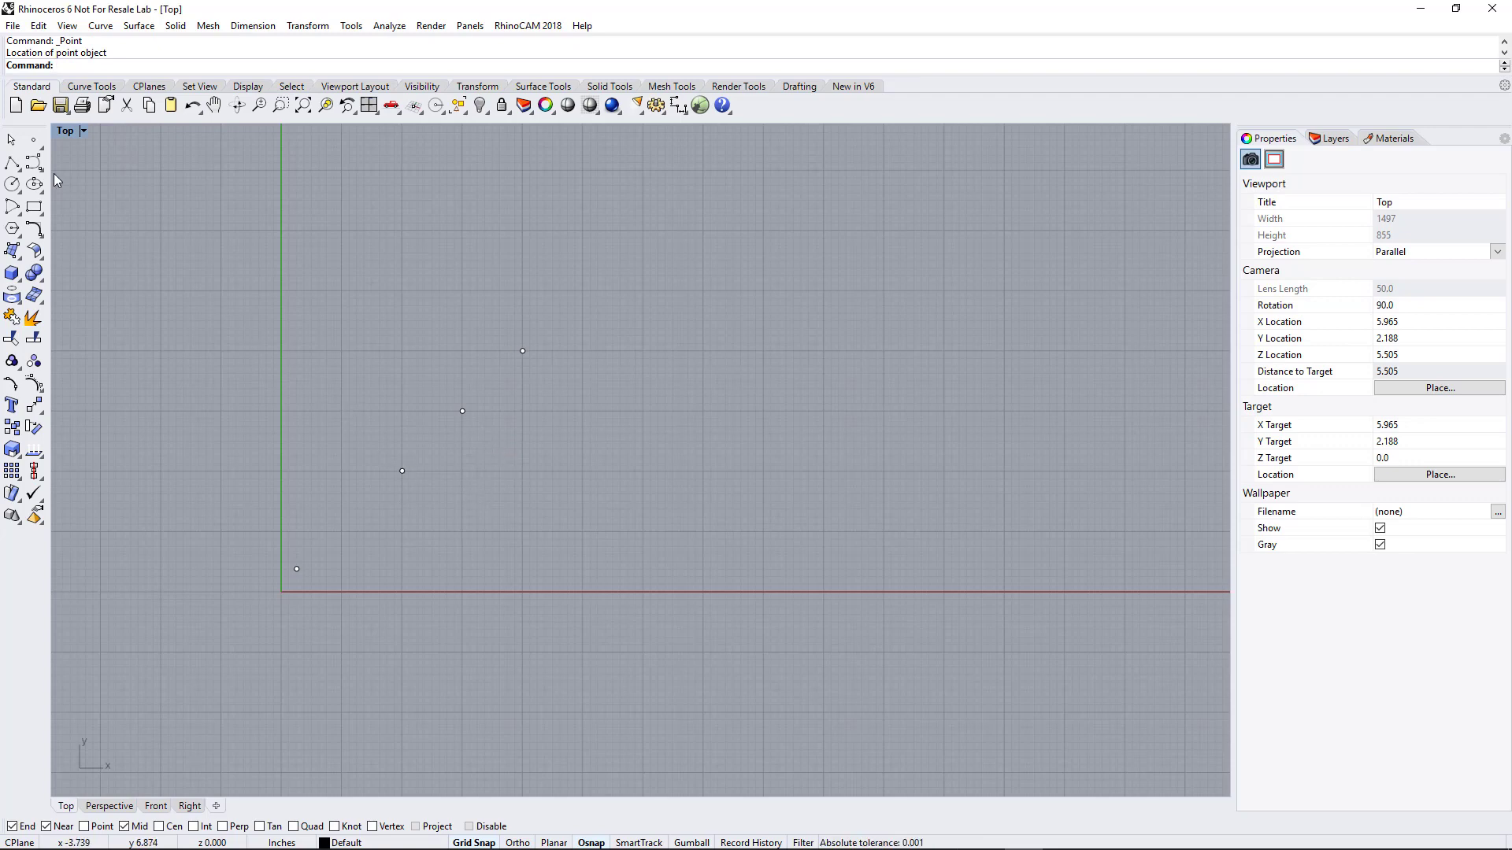
Select all four diagonal points together and delete them
left_click(11, 140)
left_click_drag(203, 246, 600, 598)
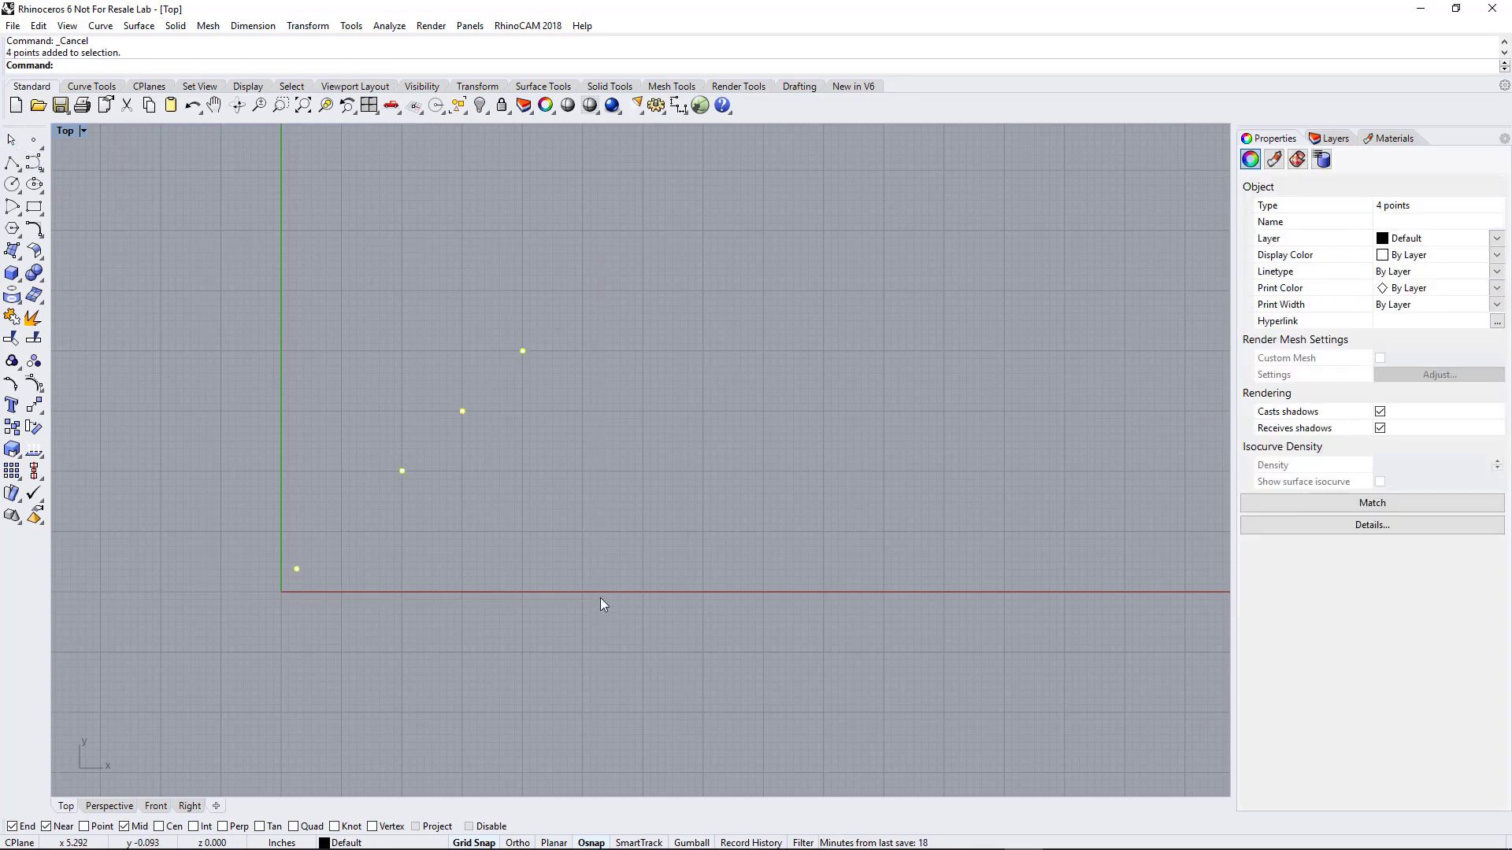
key("Delete")
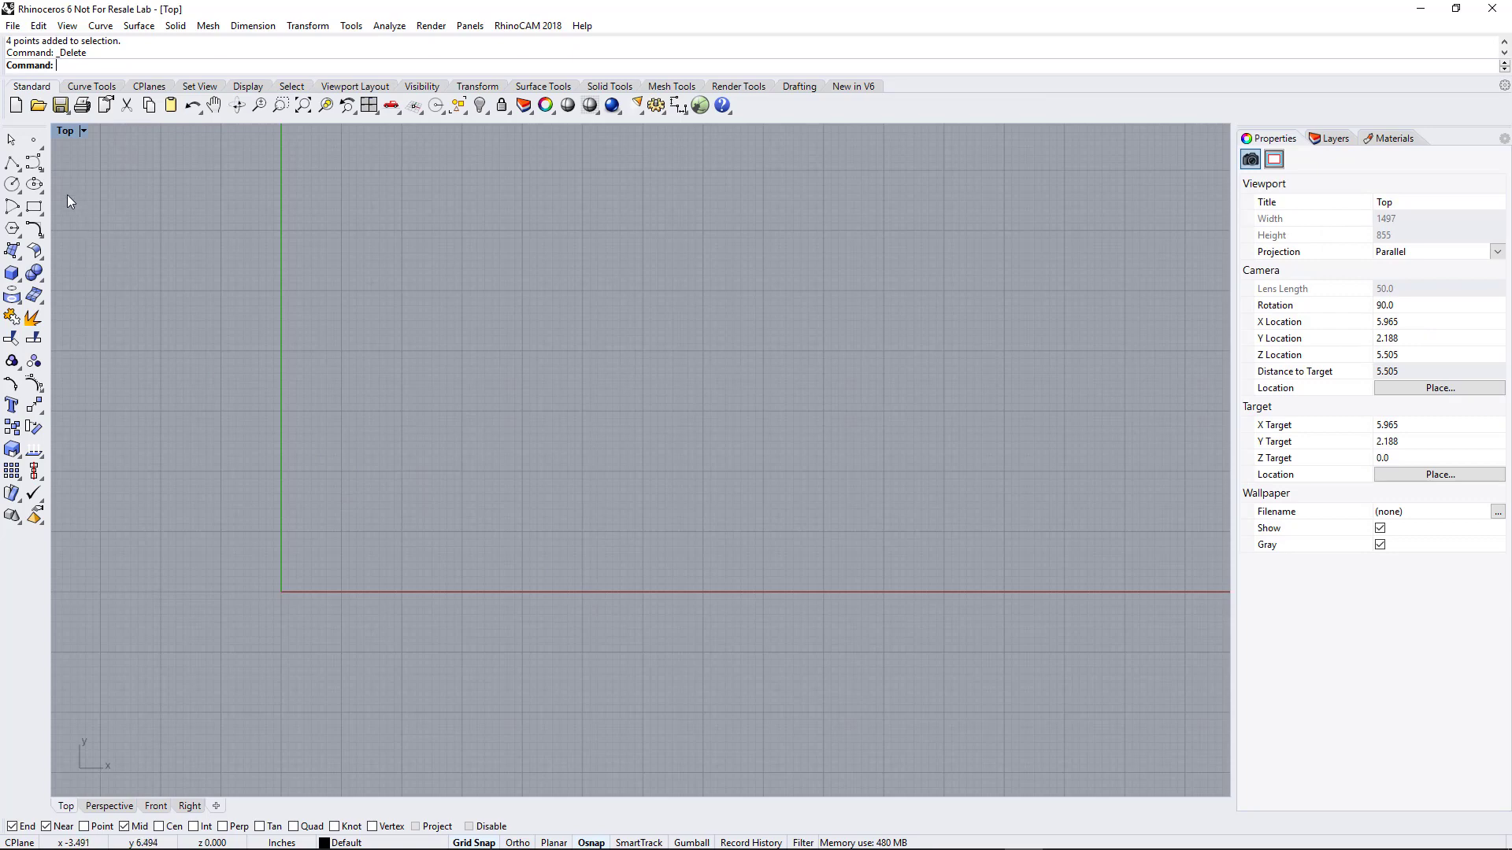
Place a long winding trail of points with the Multiple points command, from about 1,1 to about 7,4
left_click(35, 141)
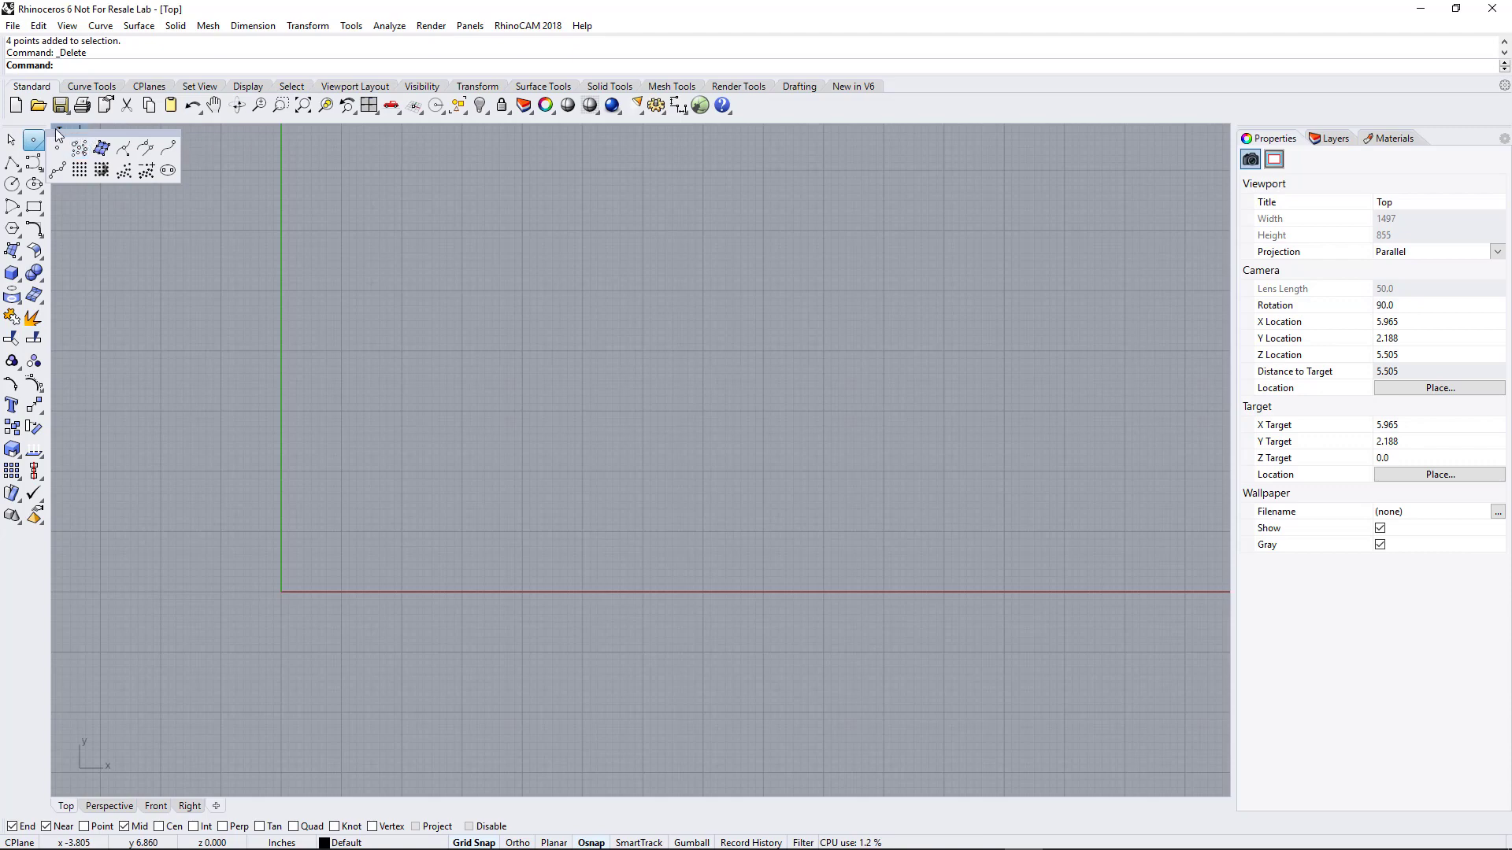
left_click(37, 141)
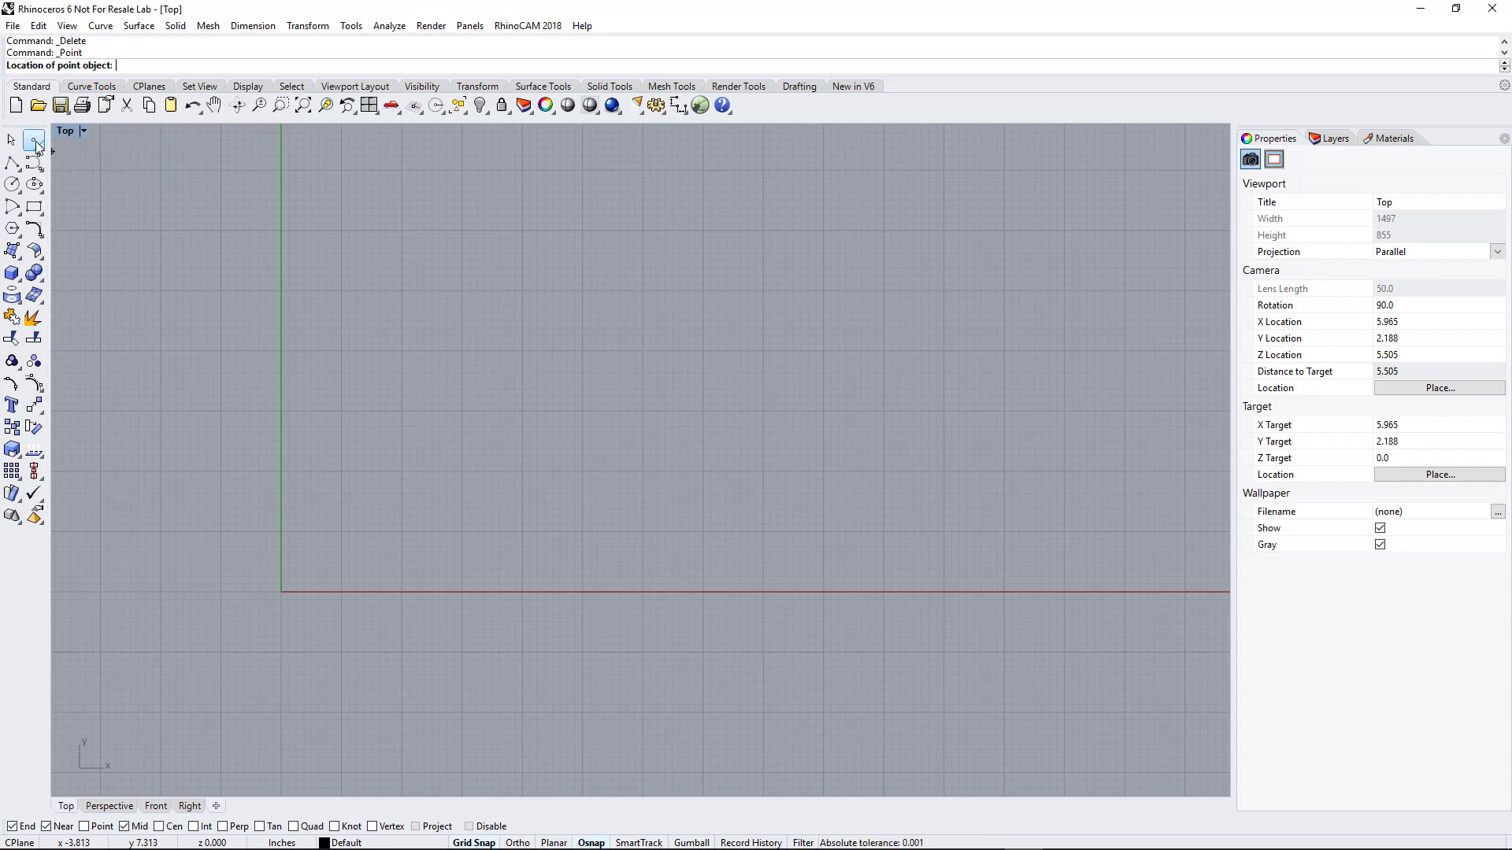
left_click(34, 142)
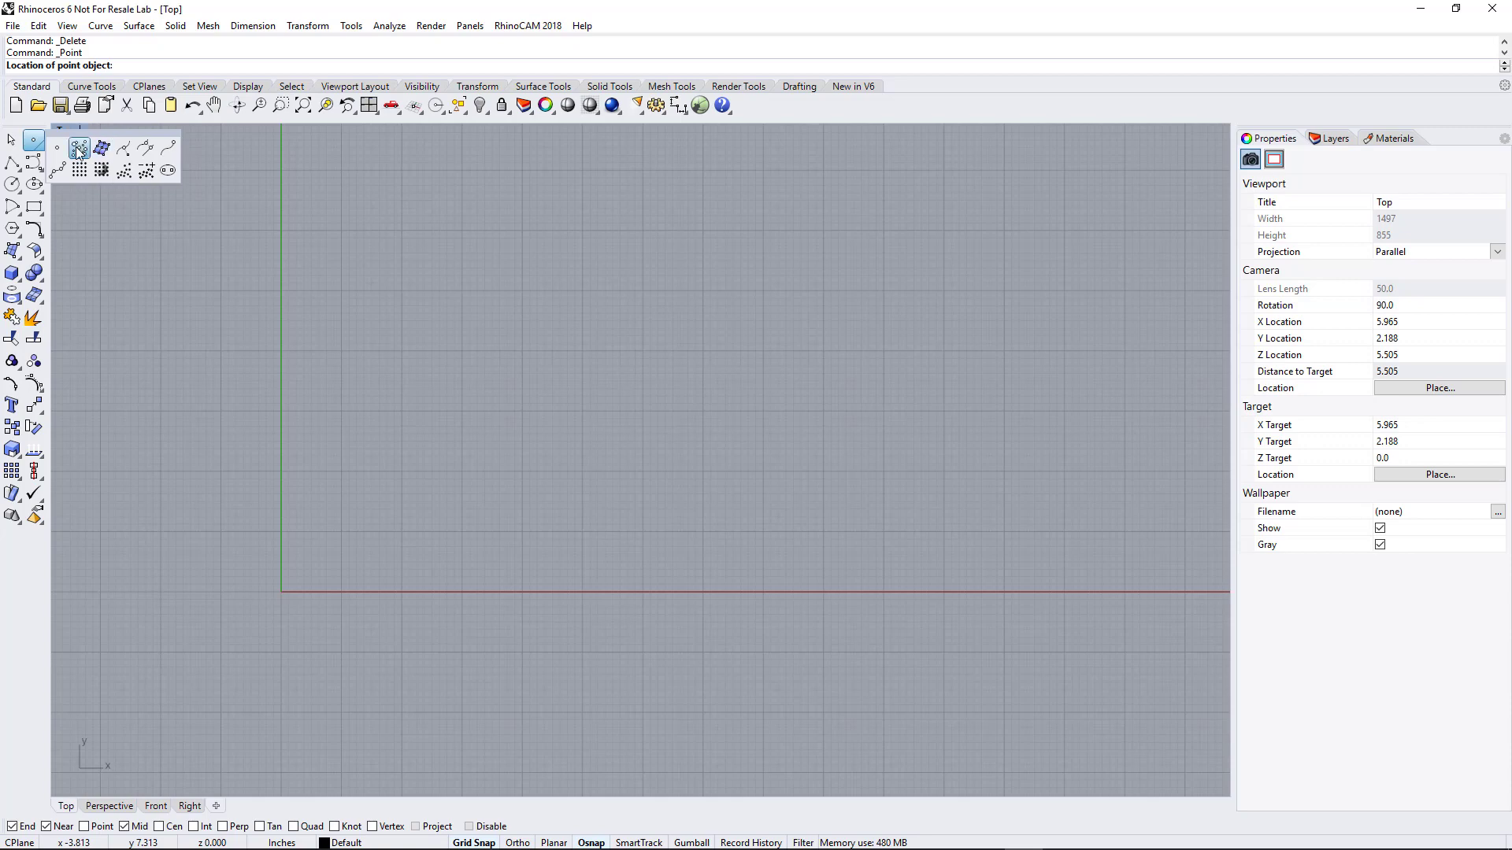
left_click(78, 149)
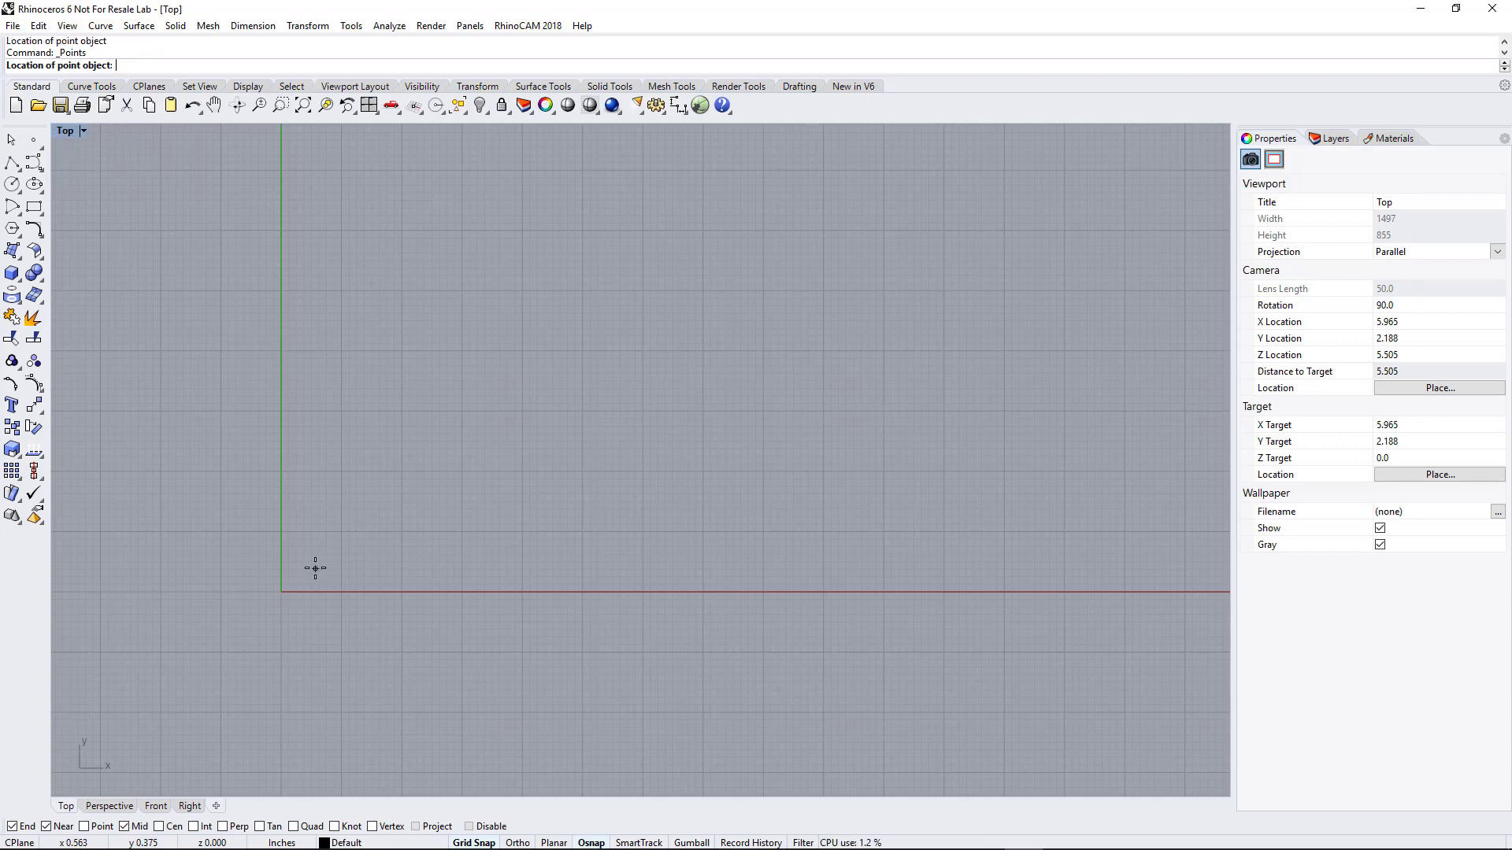
left_click(341, 532)
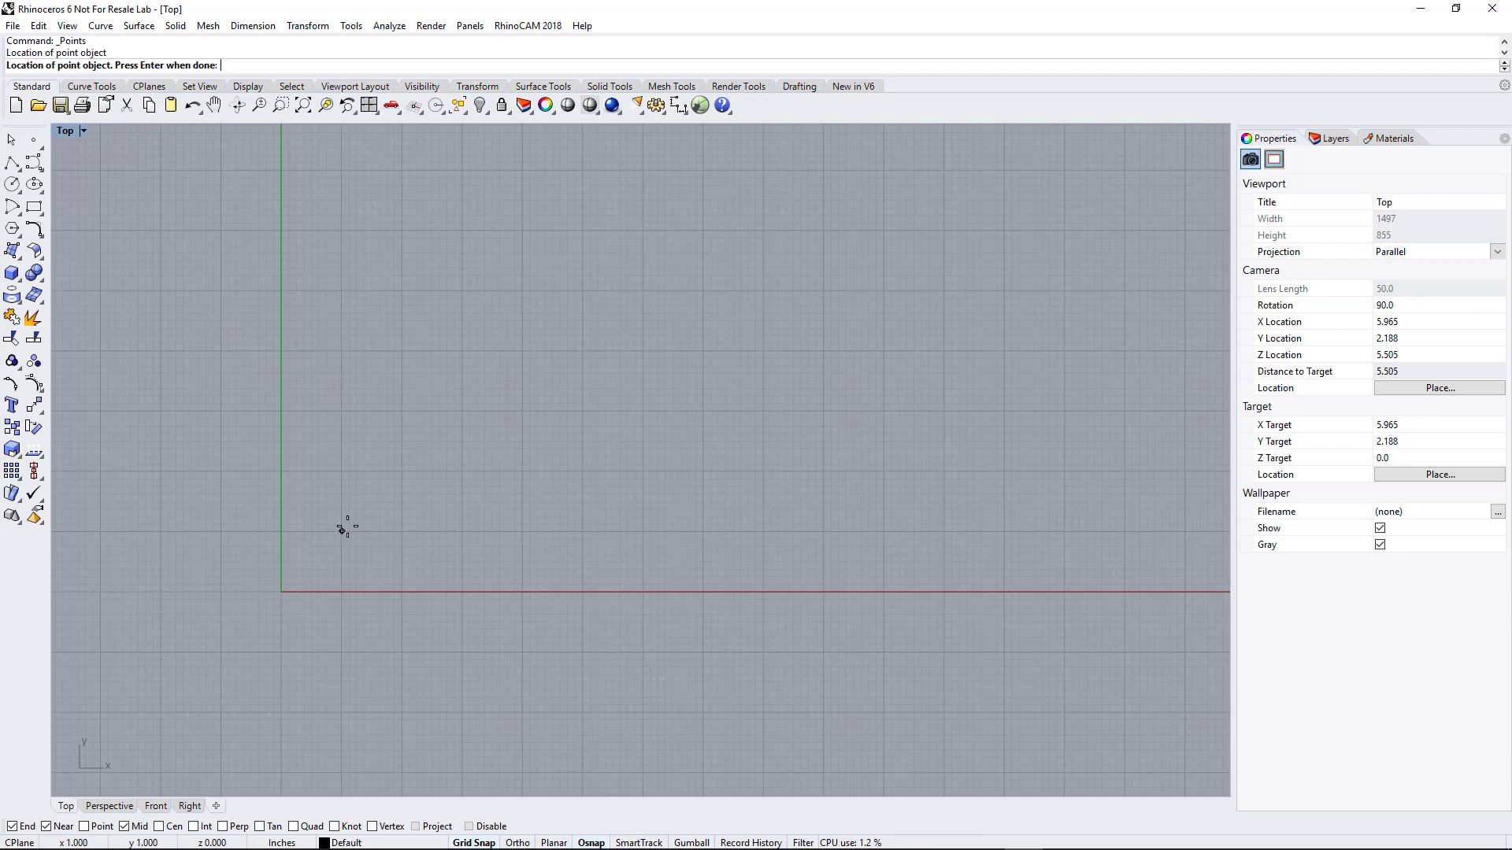
left_click(402, 471)
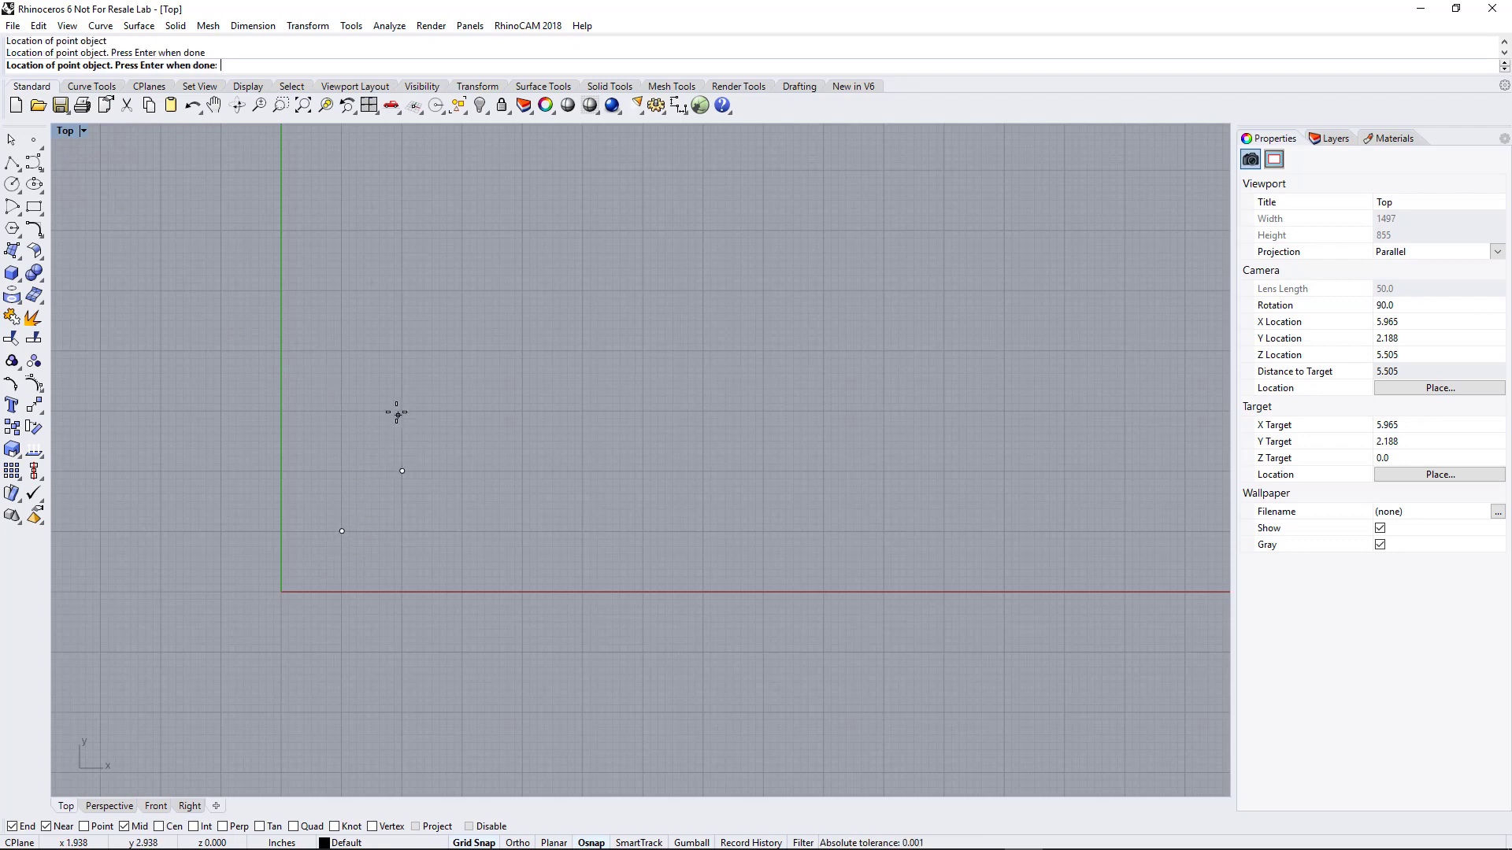
left_click(403, 411)
left_click(391, 351)
left_click(409, 343)
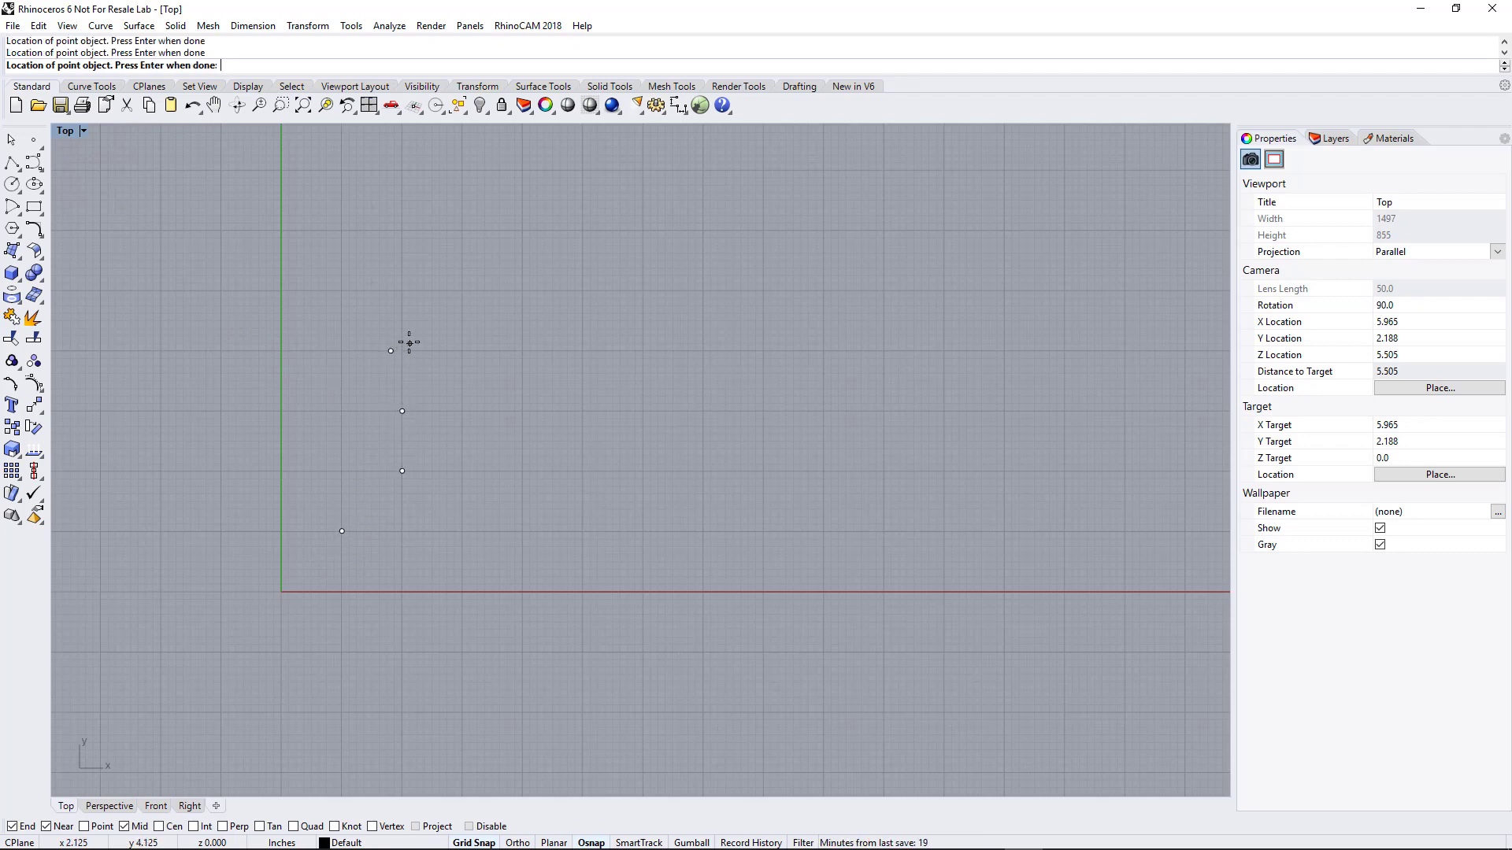
left_click(421, 309)
left_click(436, 282)
left_click(451, 269)
left_click(488, 250)
left_click(542, 250)
left_click(582, 302)
left_click(563, 362)
left_click(478, 430)
left_click(478, 471)
left_click(489, 508)
left_click(602, 542)
left_click(620, 508)
left_click(635, 453)
left_click(654, 393)
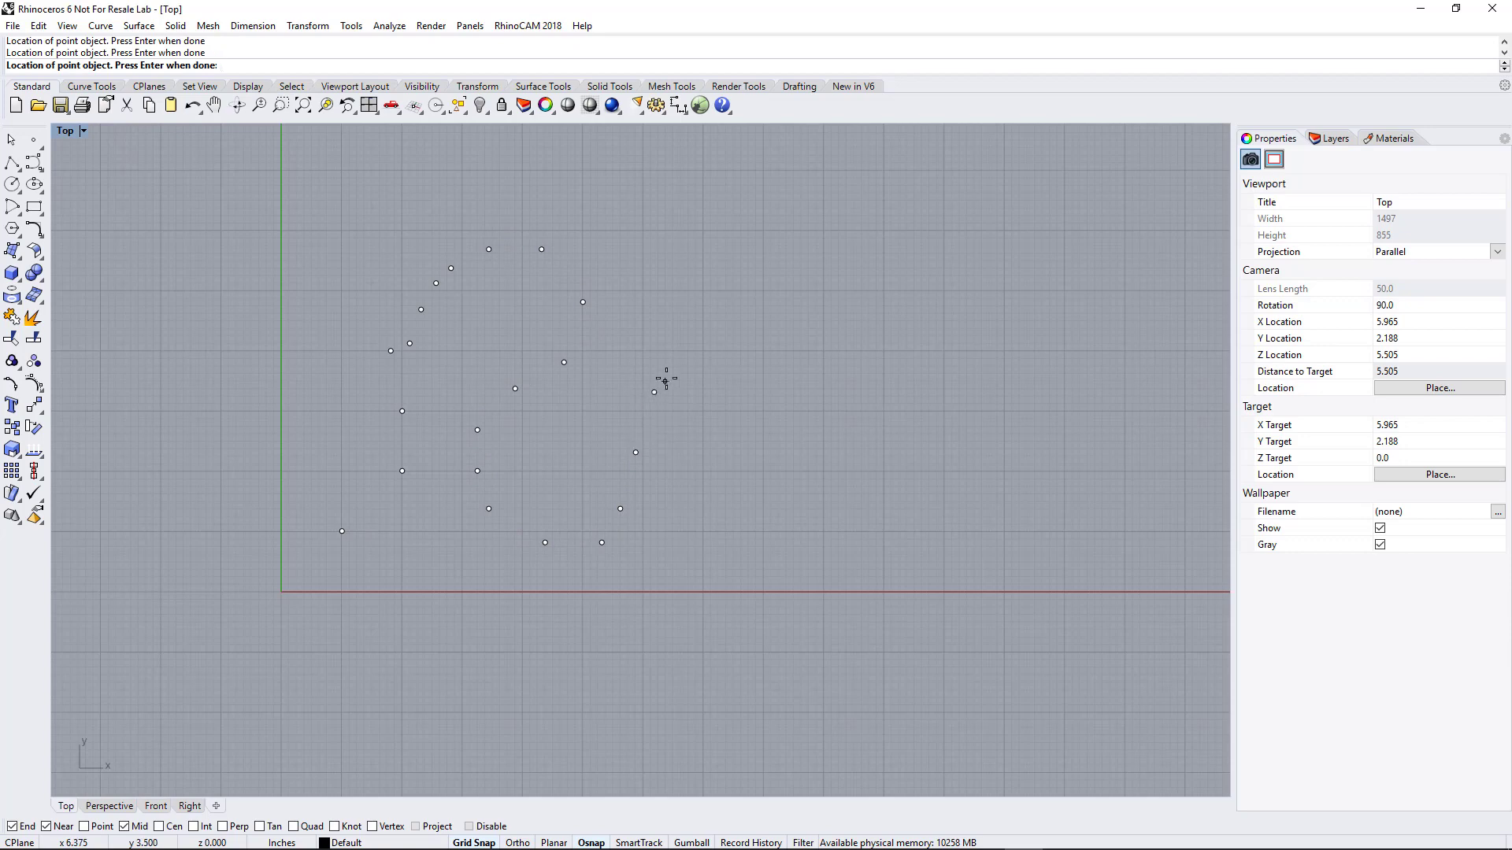
left_click(669, 370)
left_click(703, 348)
End the Multiple points command, then select the whole trail of points and delete it
left_click(11, 140)
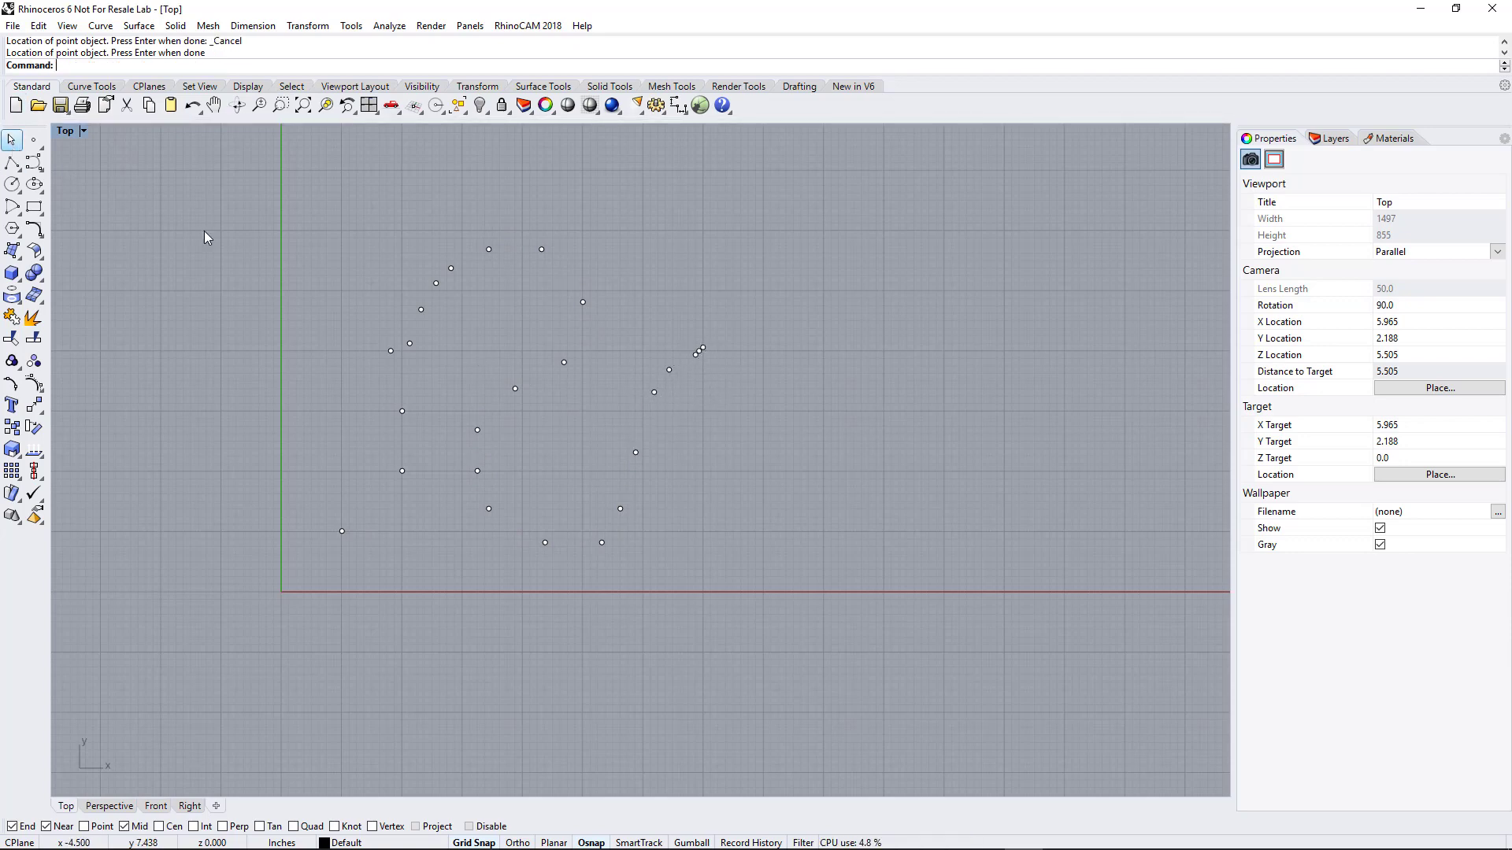
left_click_drag(284, 205, 803, 691)
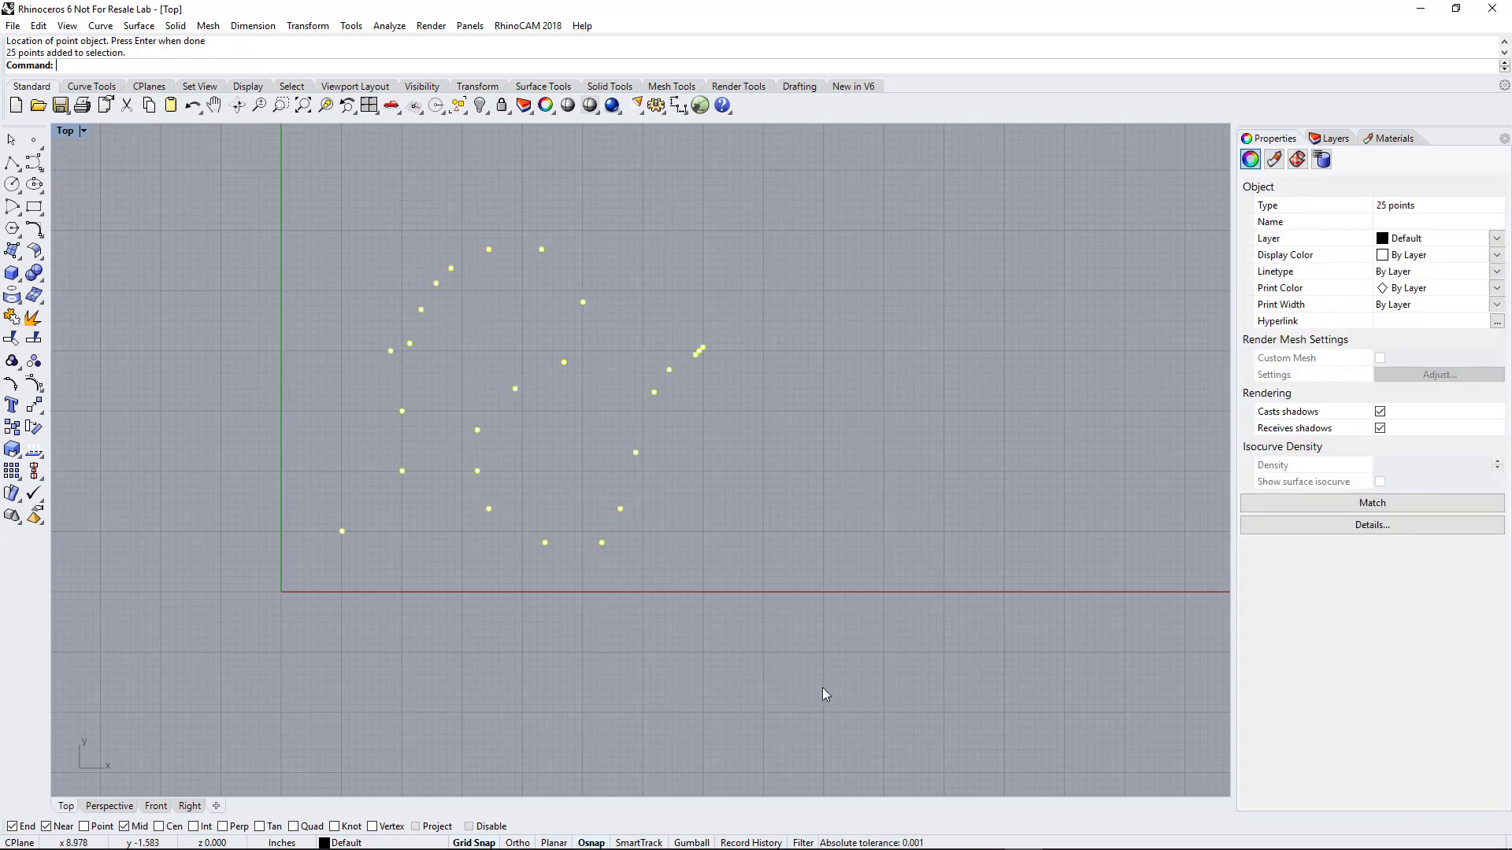
key("Delete")
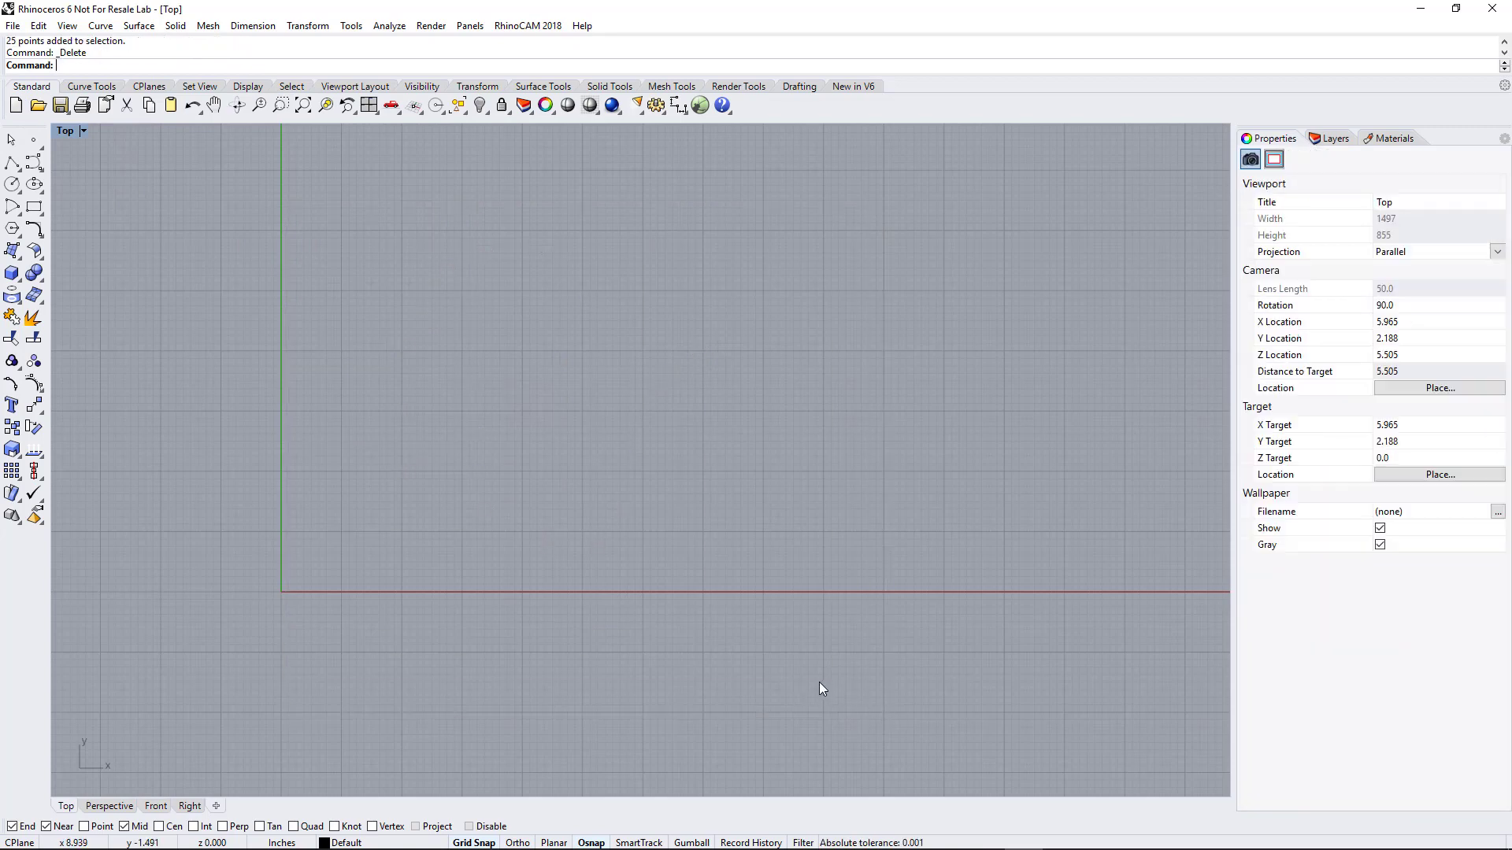
Draw an S-shaped degree-3 curve with four control points, rising from near the origin to about x 9.3, y 5
left_click(35, 142)
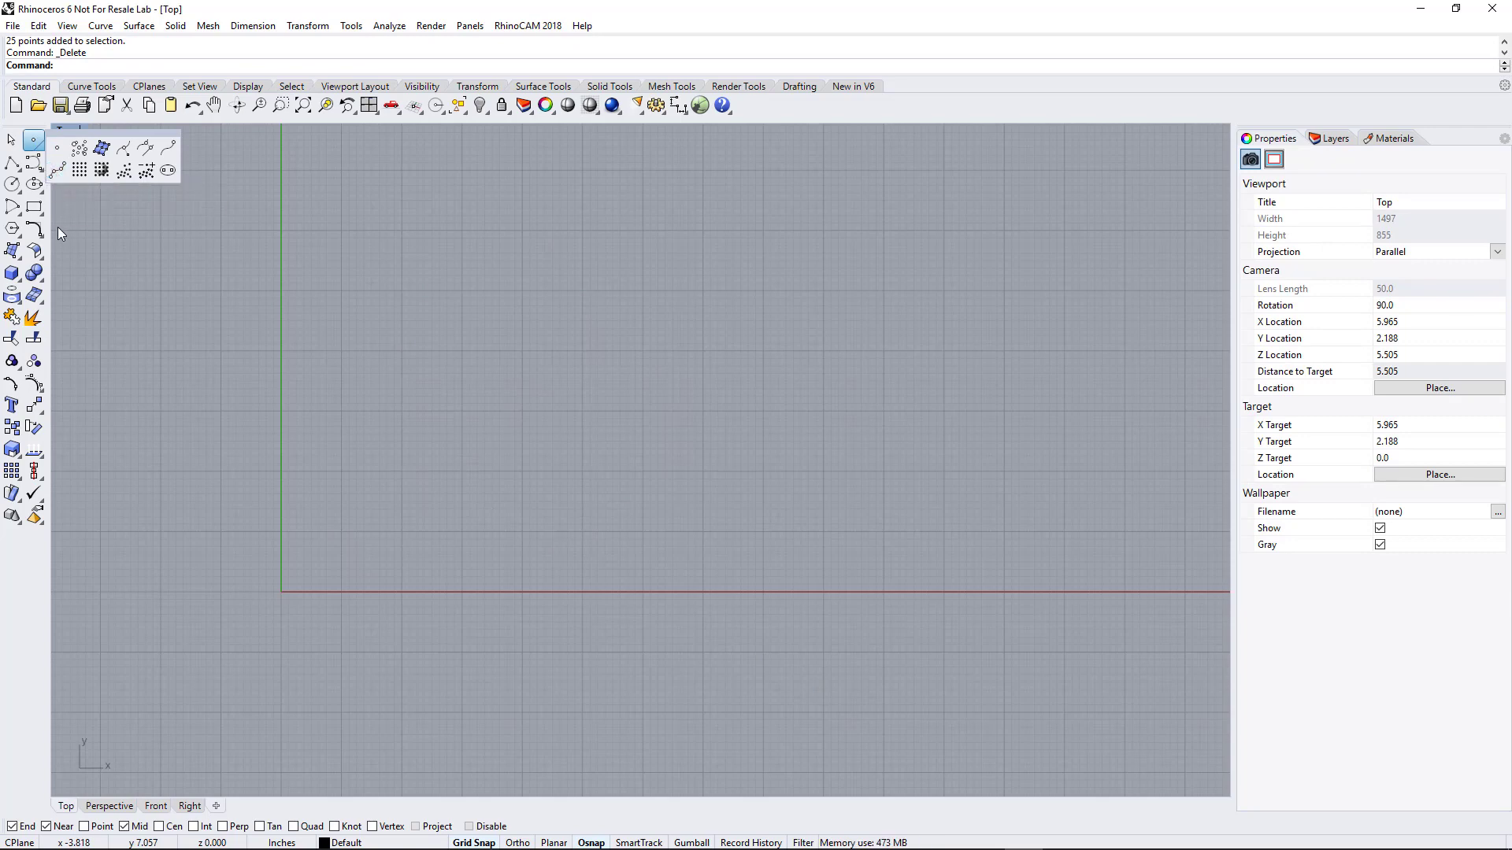
left_click(33, 162)
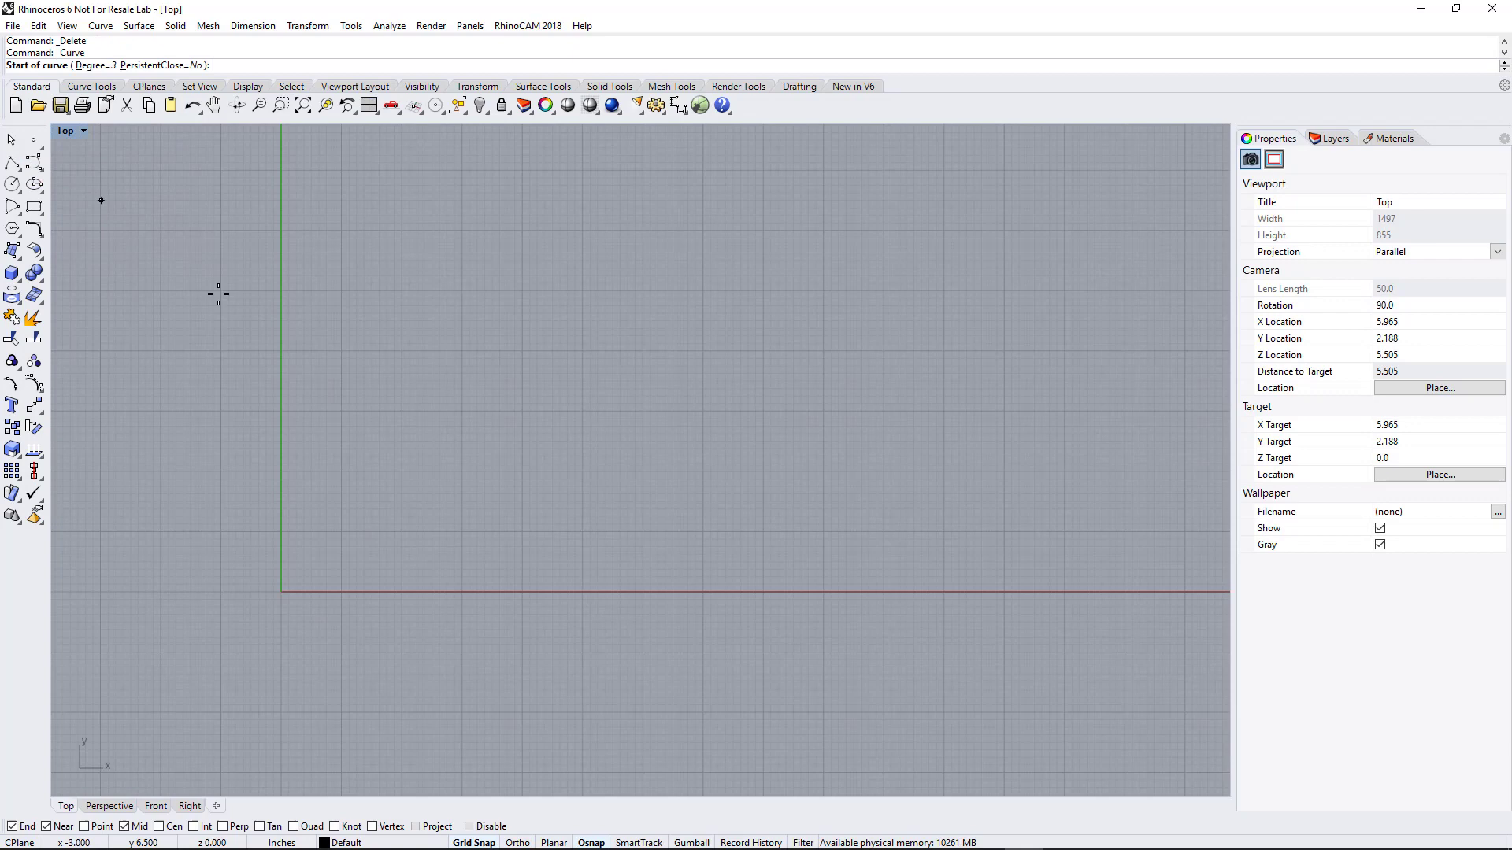
left_click(301, 576)
left_click(413, 407)
left_click(669, 549)
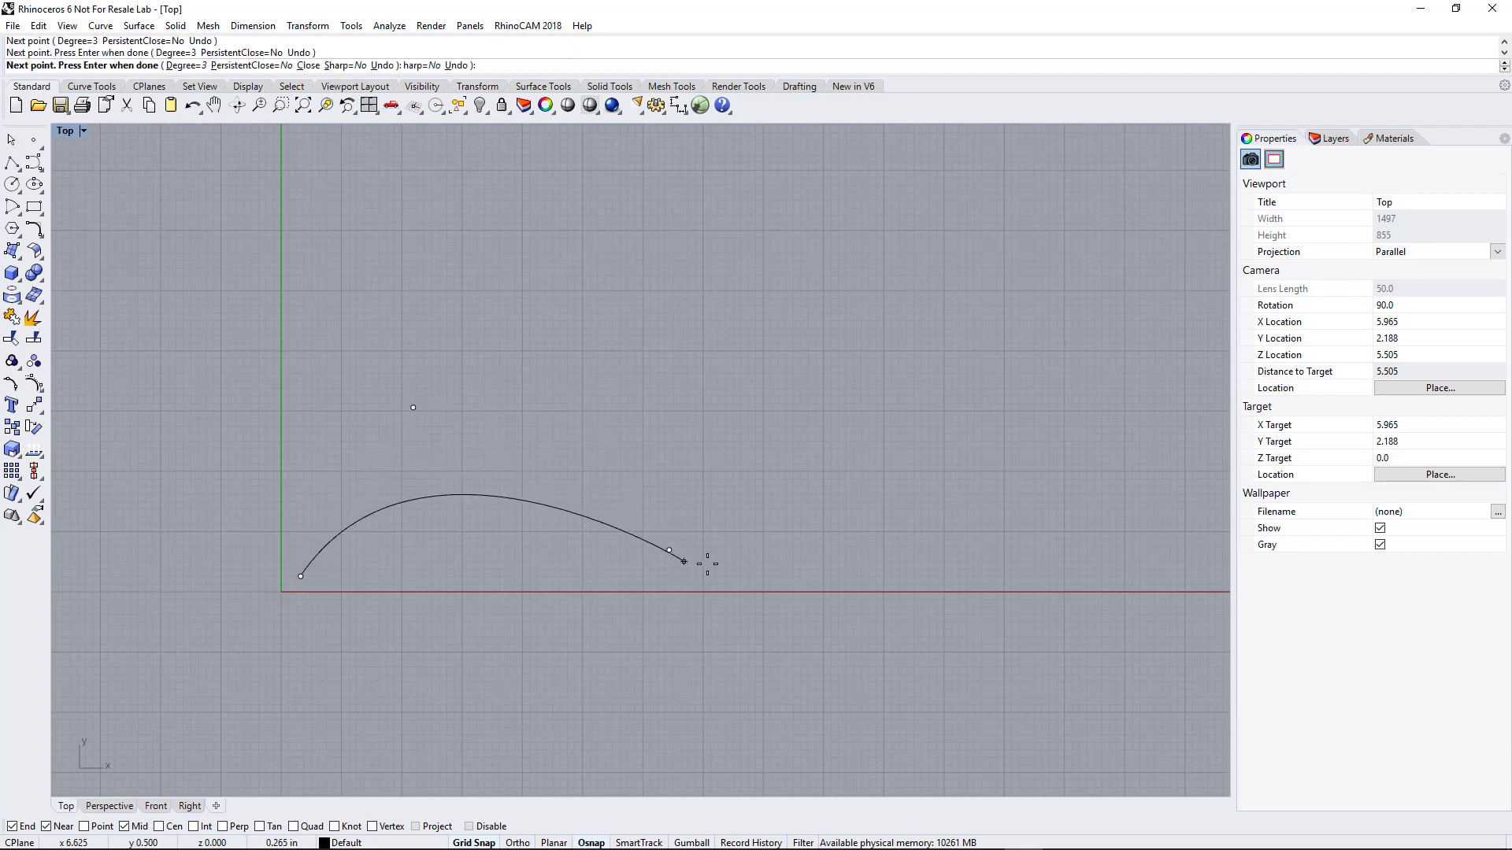
left_click(842, 290)
key("Return")
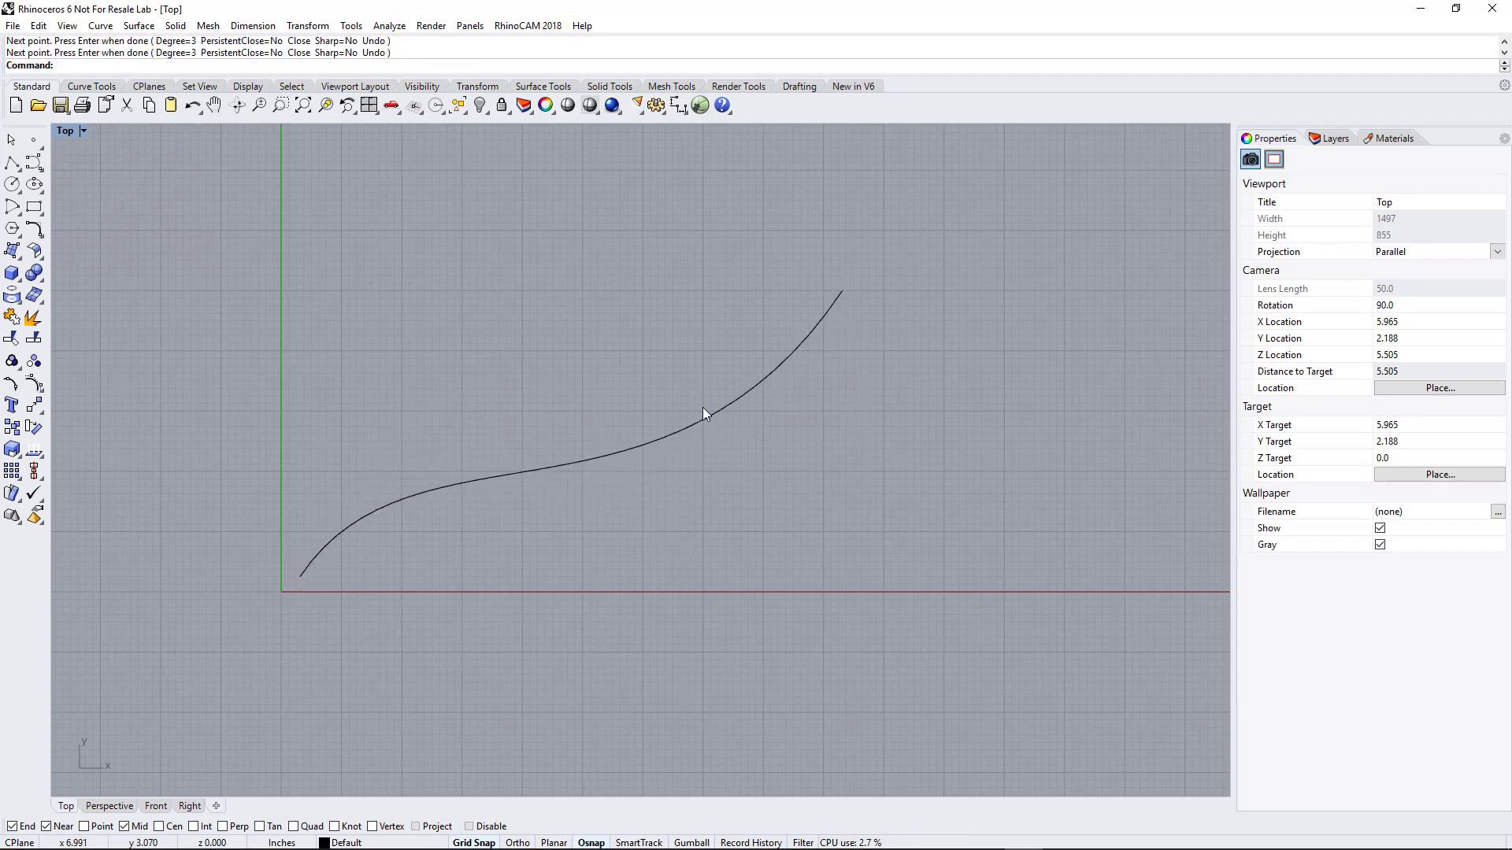
Divide the curve into 15 segments marked by points, then undo the division
left_click(36, 143)
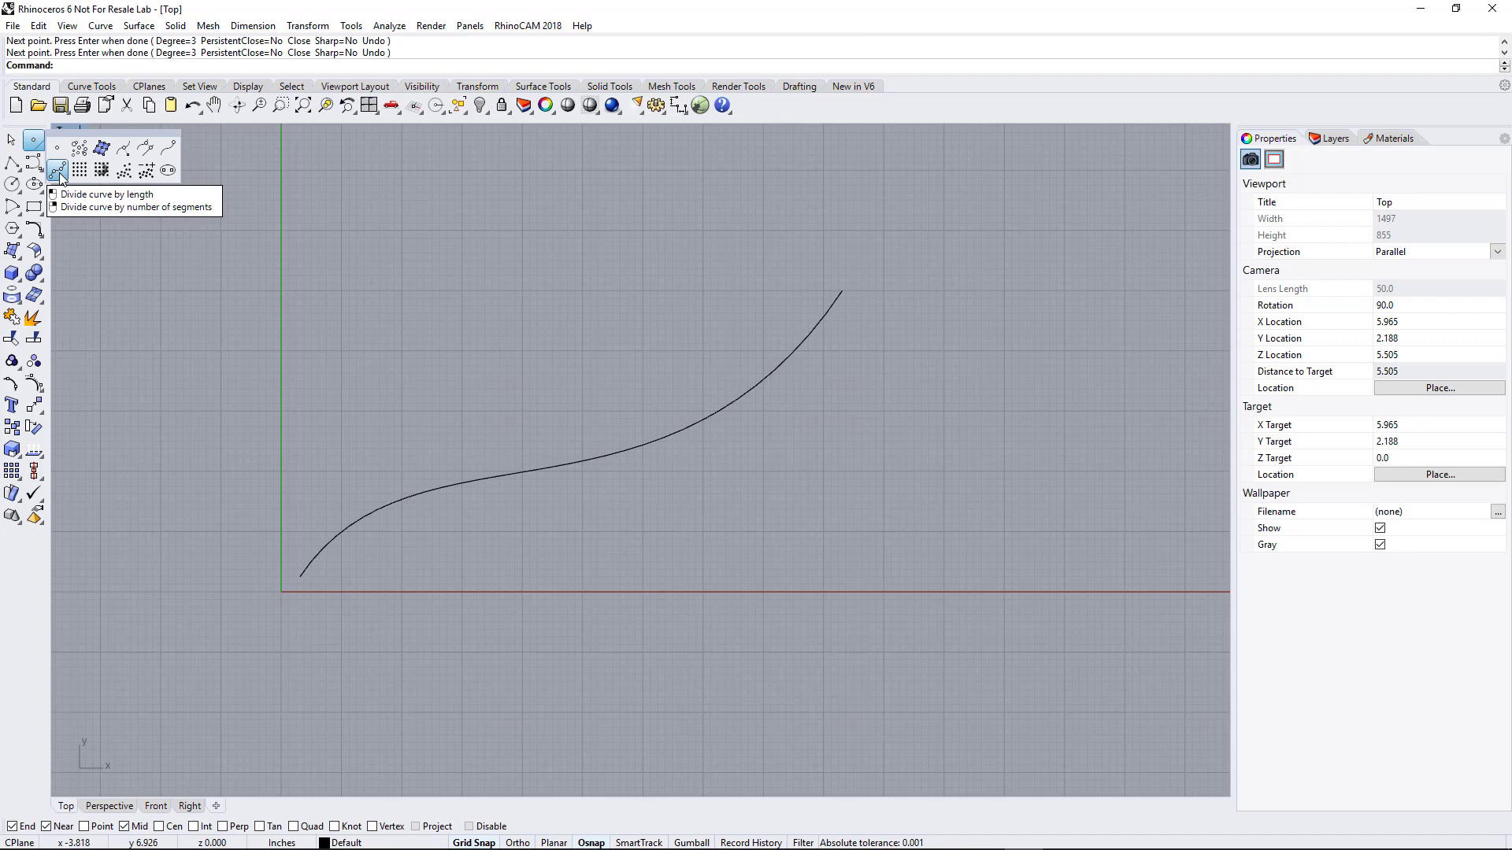
left_click(60, 174)
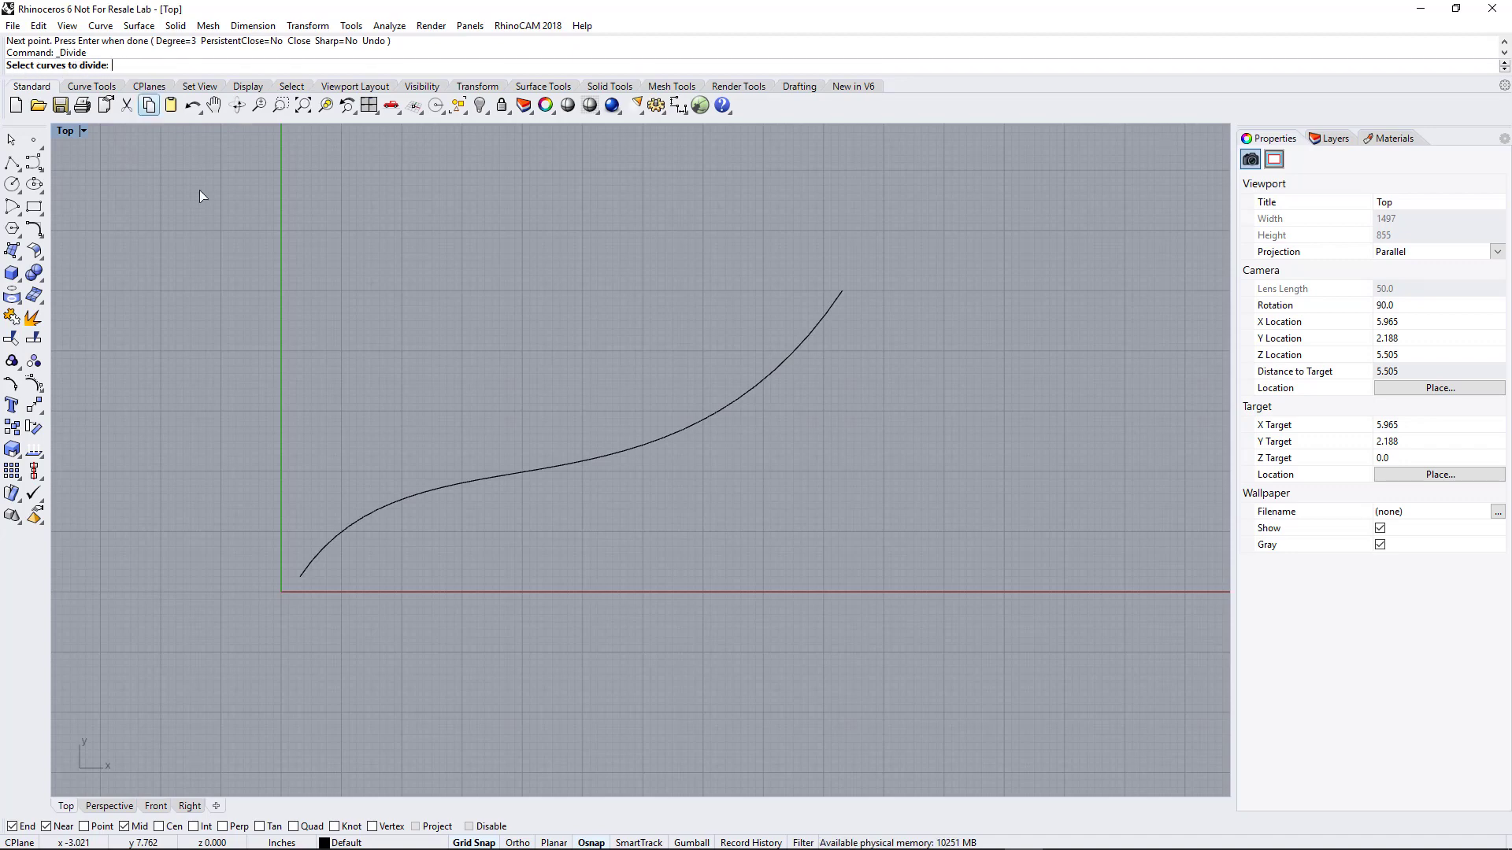
left_click(362, 522)
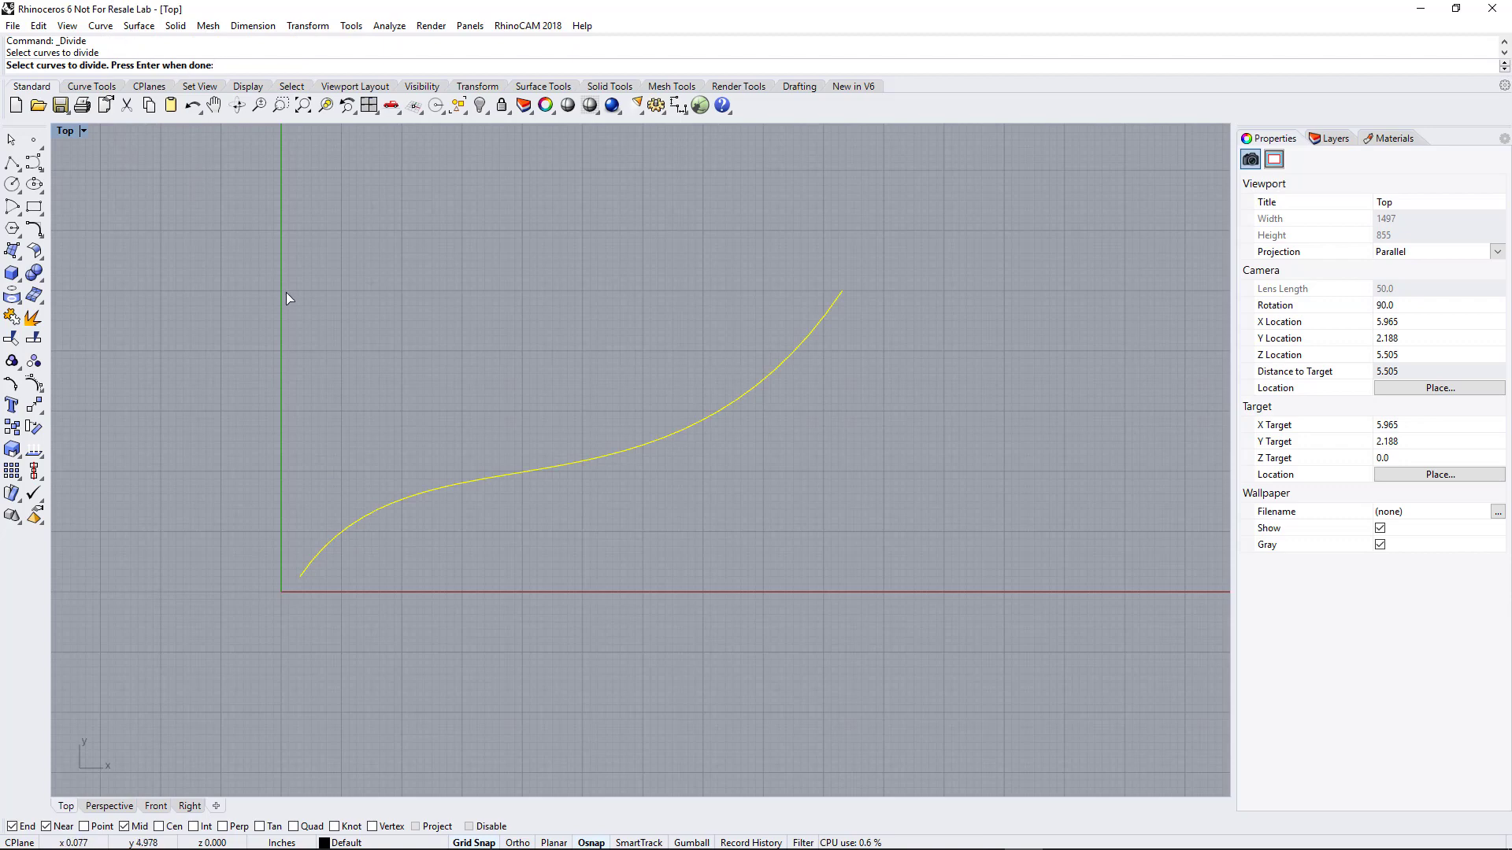
key("Return")
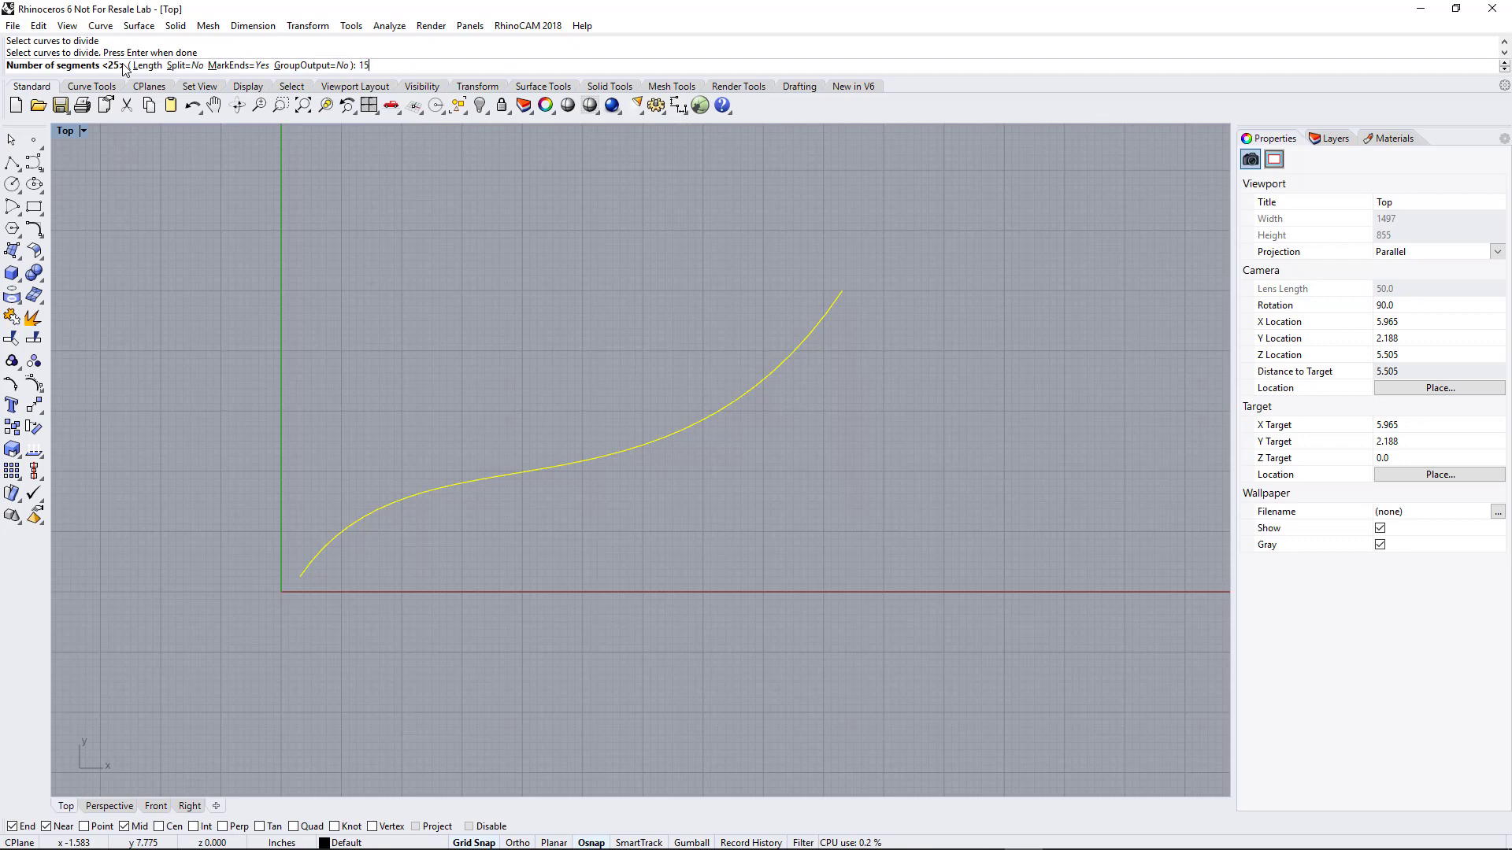
key("Return")
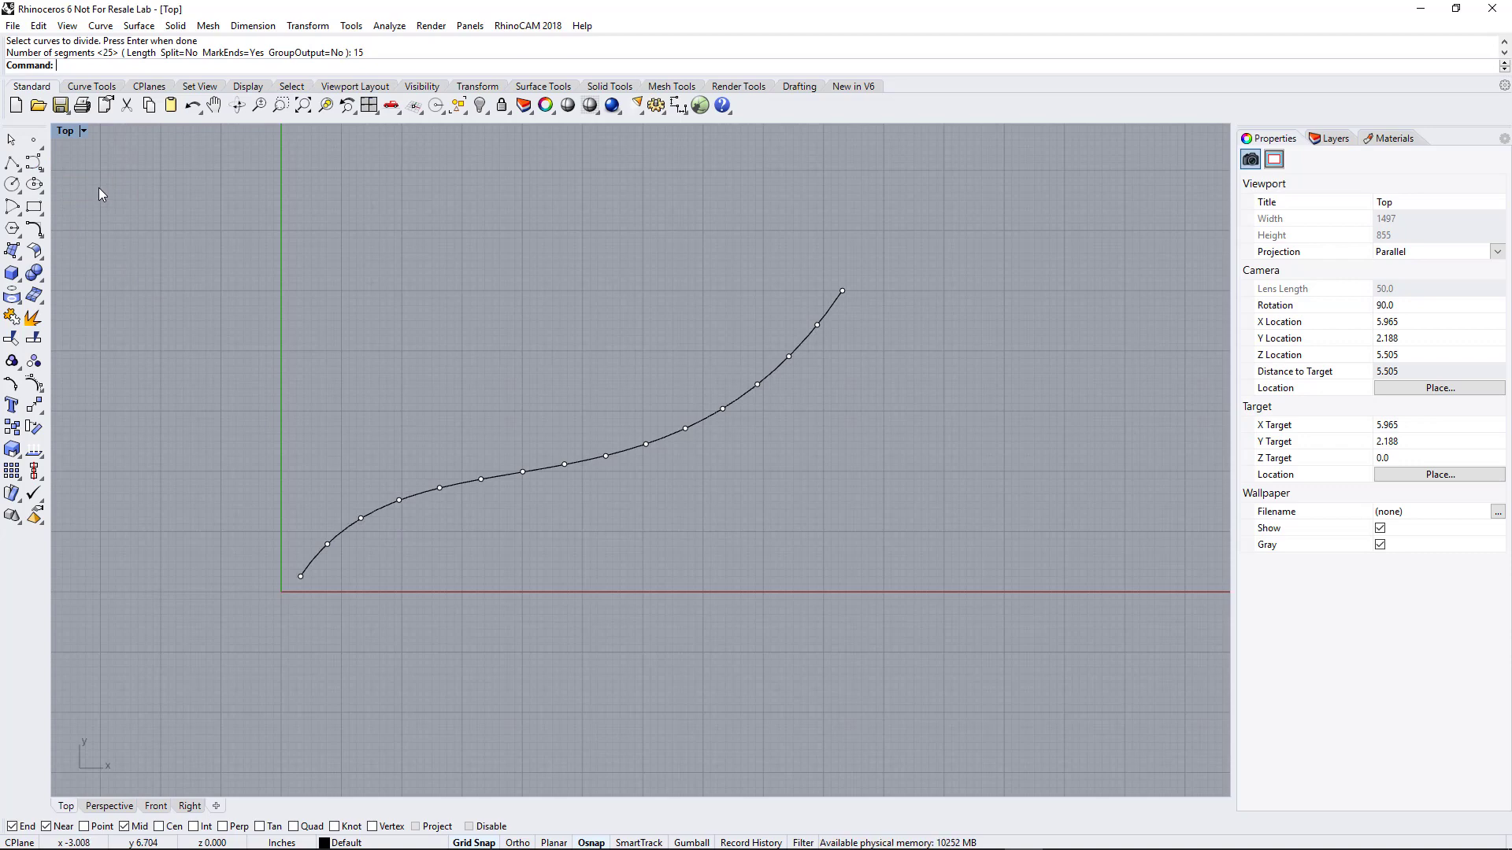
key("ctrl+z")
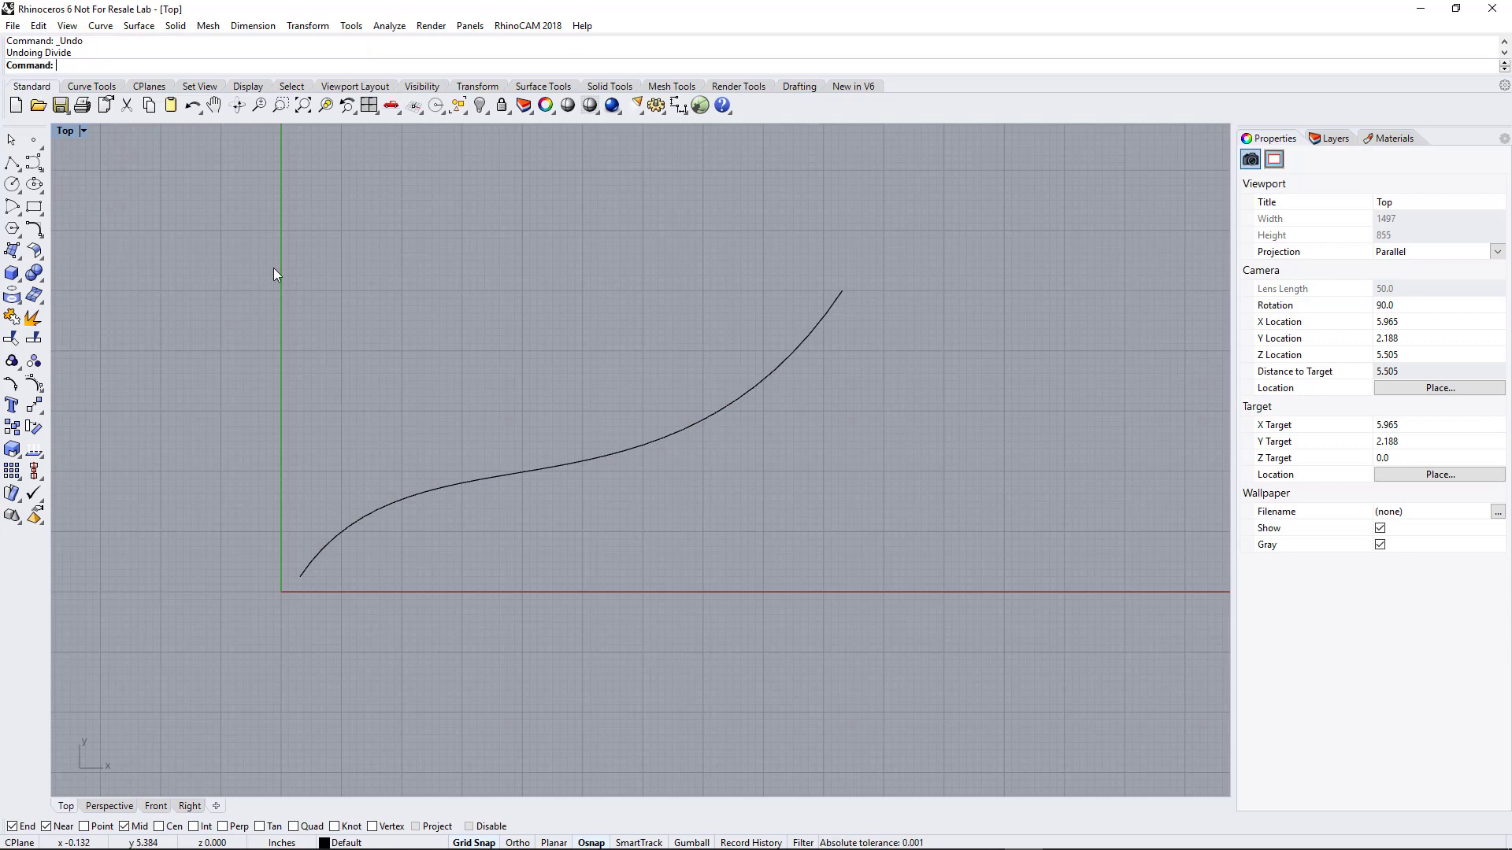
Divide the curve by length, marking points along it with a segment length of 0.75 inches
left_click(35, 141)
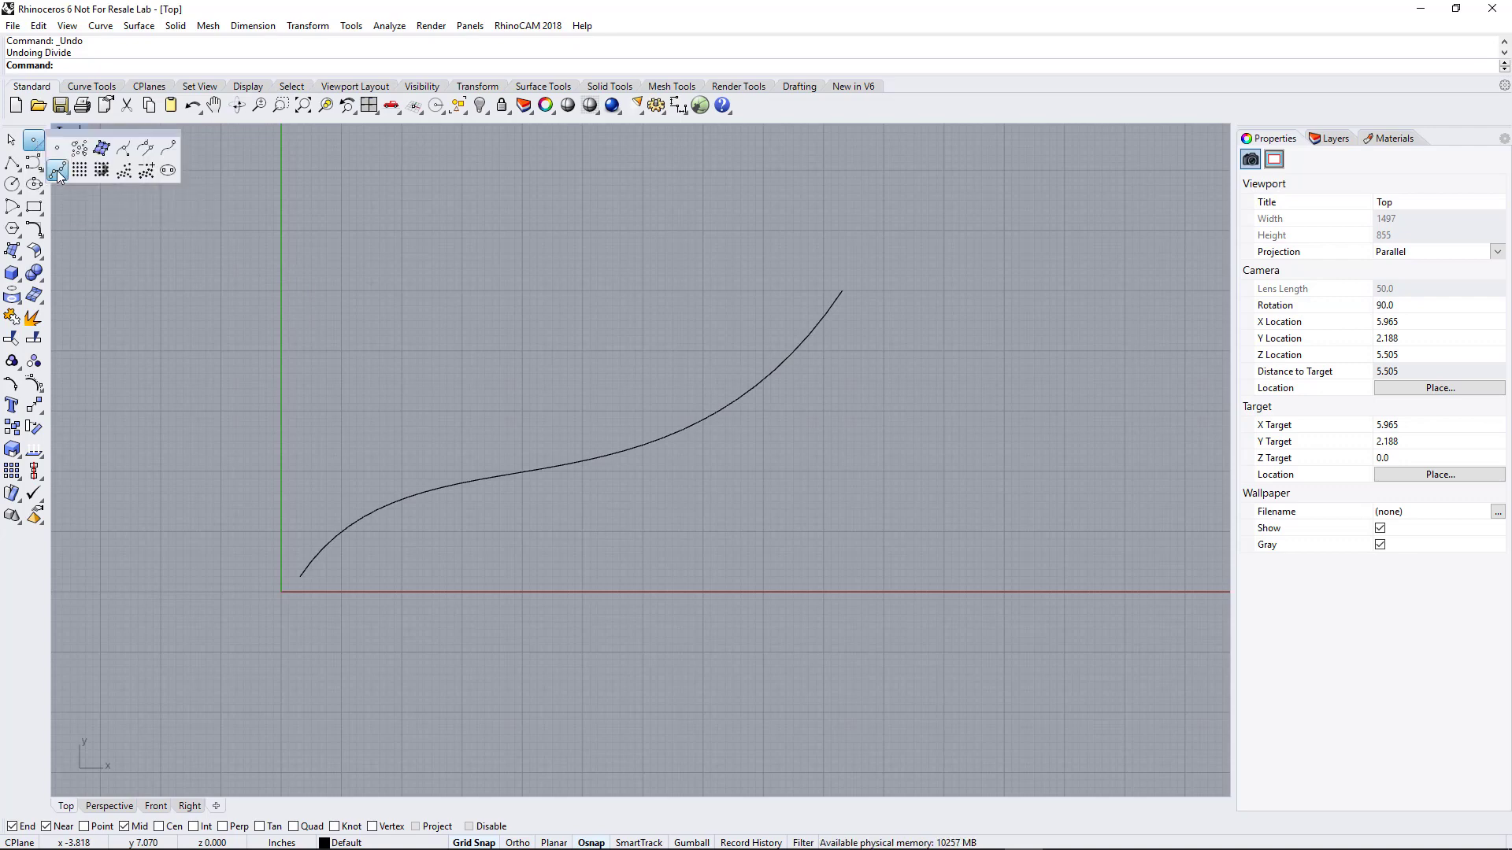
left_click(57, 170)
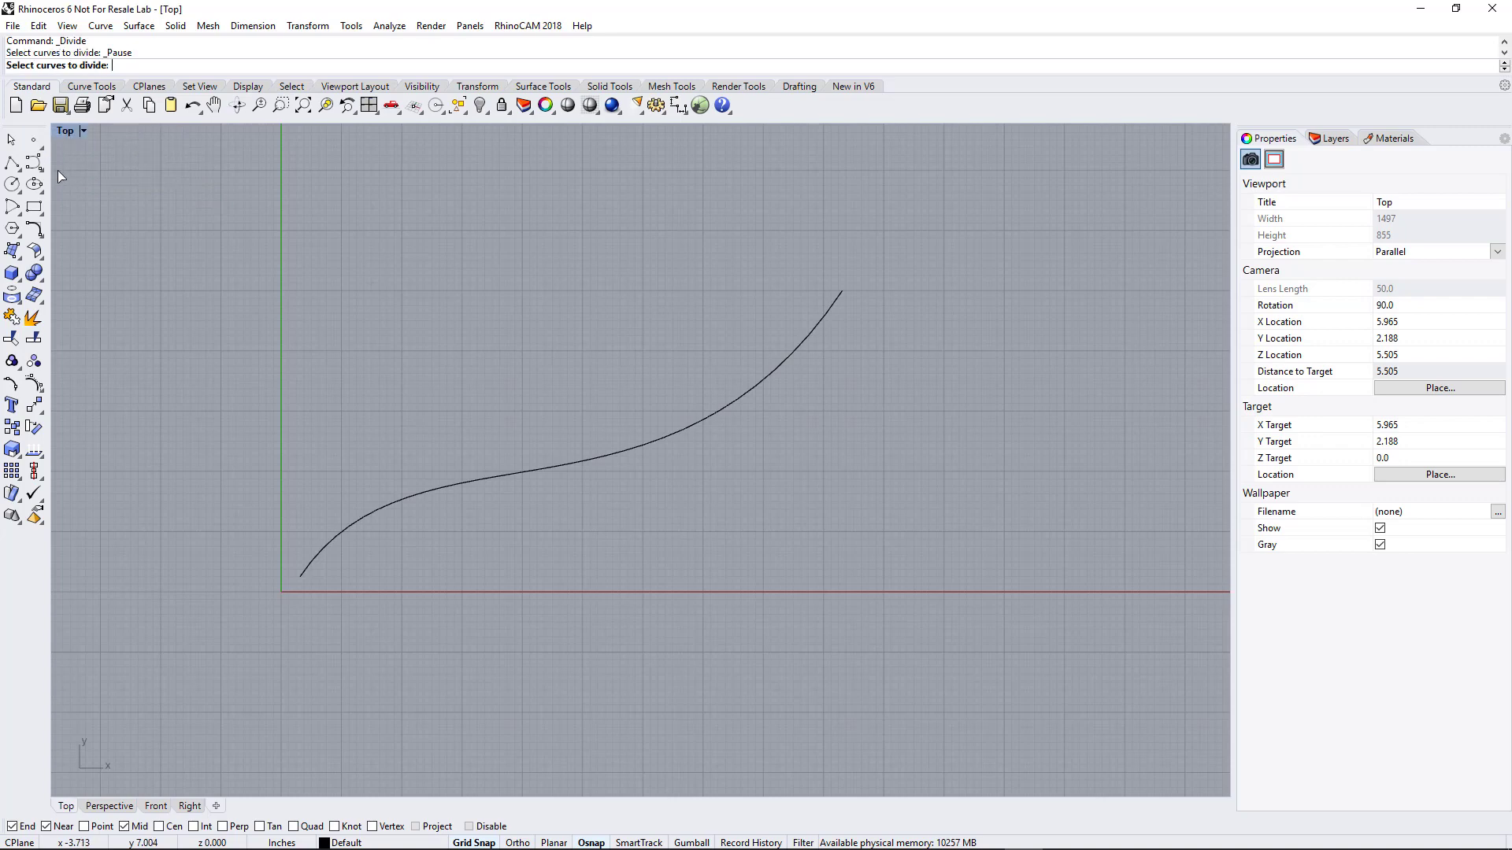
left_click(397, 503)
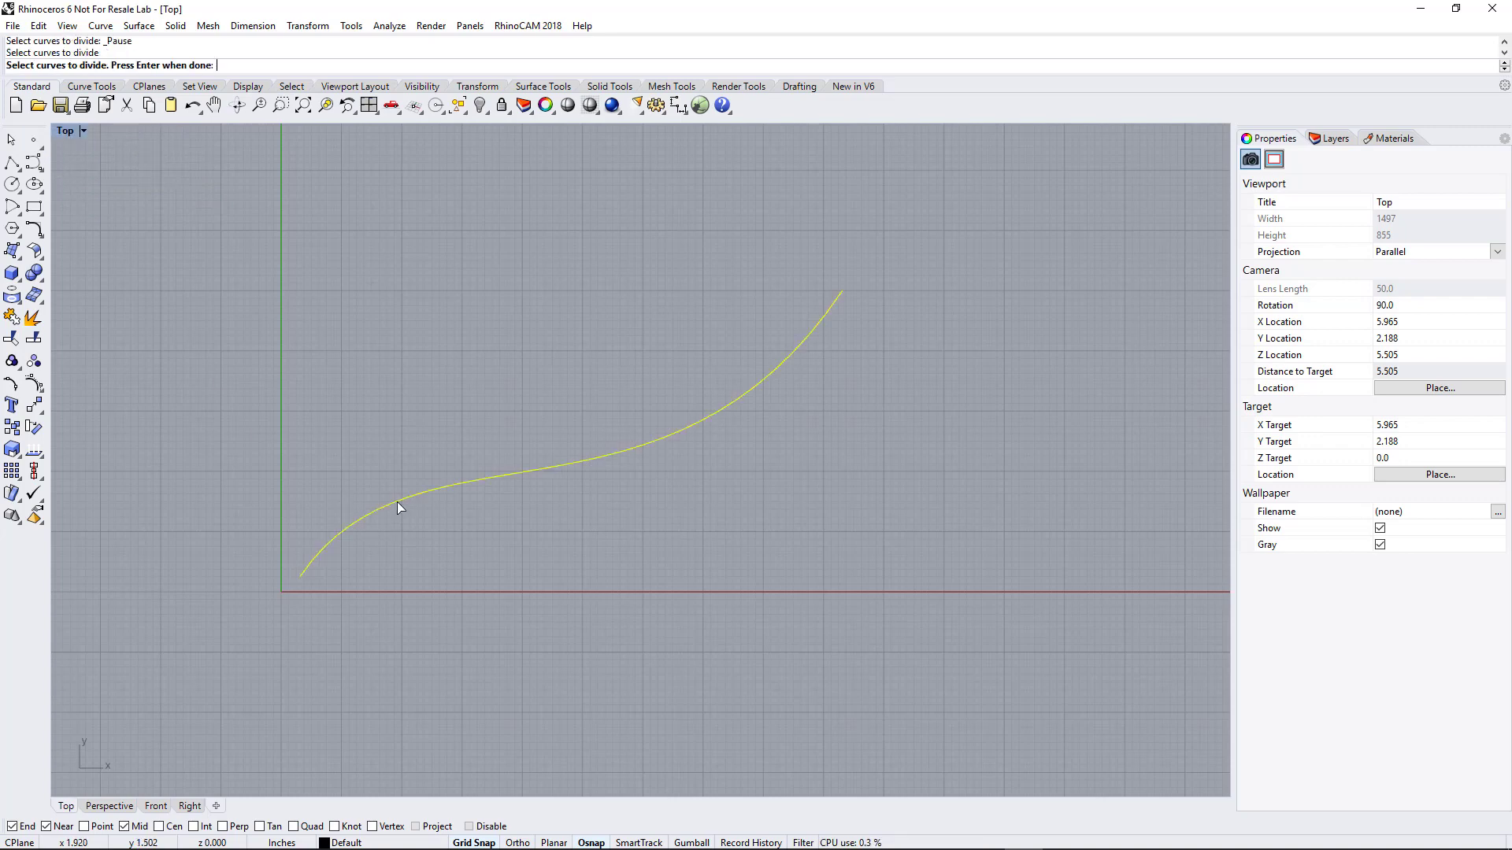
key("Return")
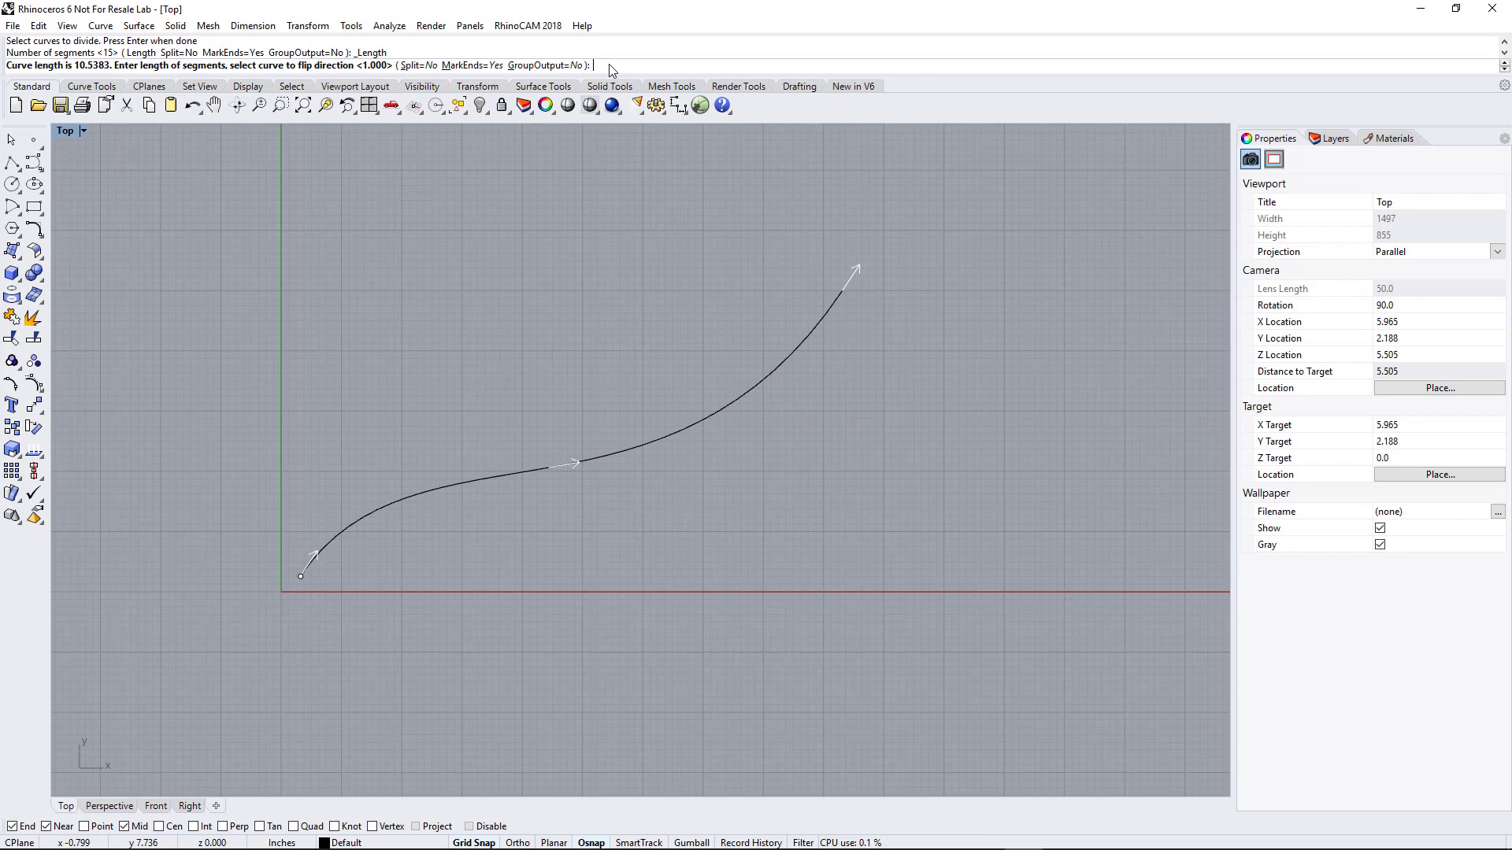
type(".75")
key("Return")
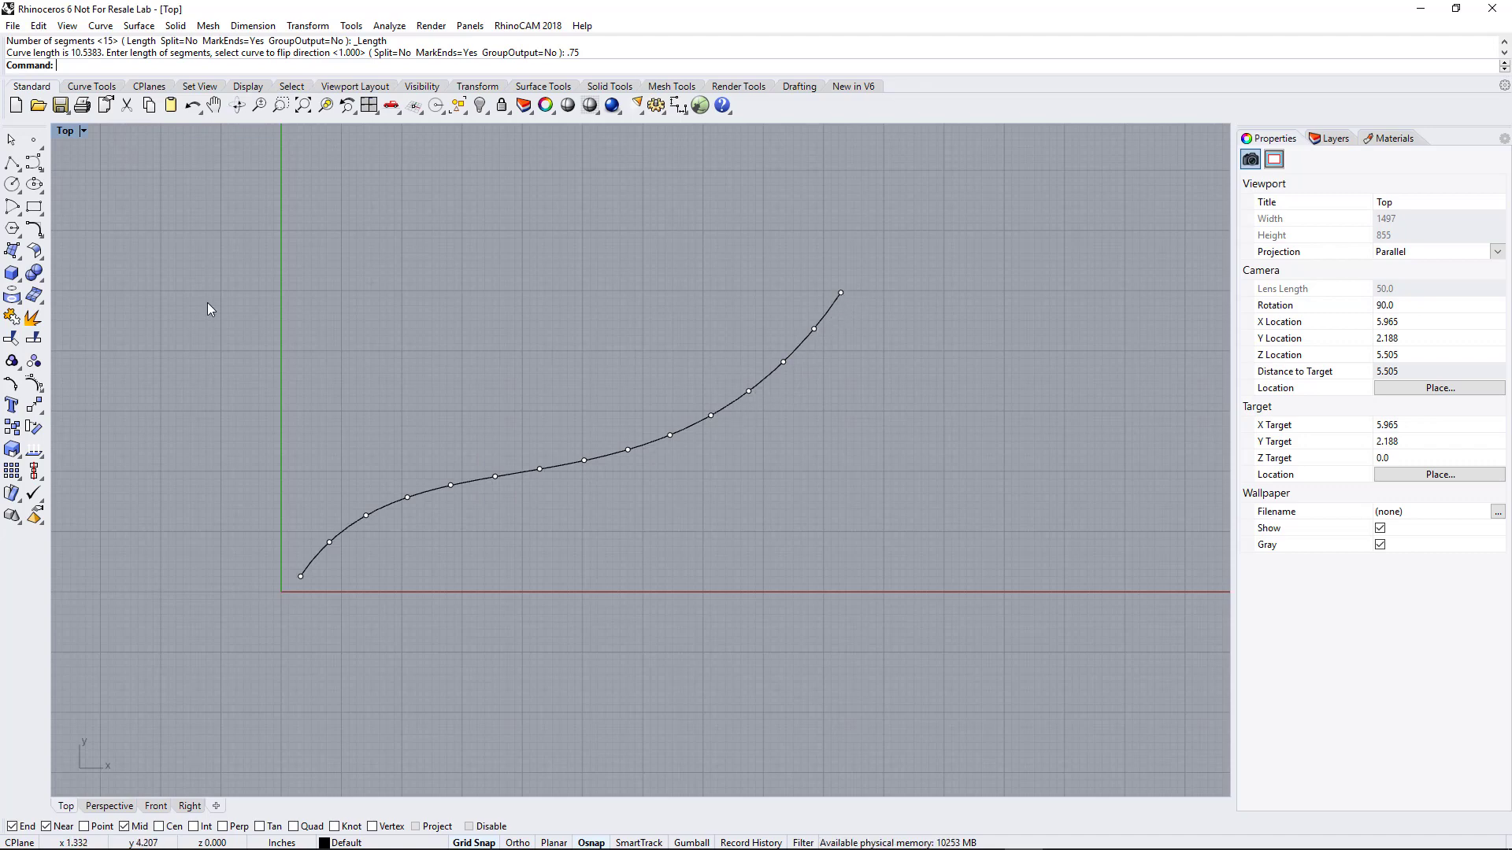
left_click(36, 144)
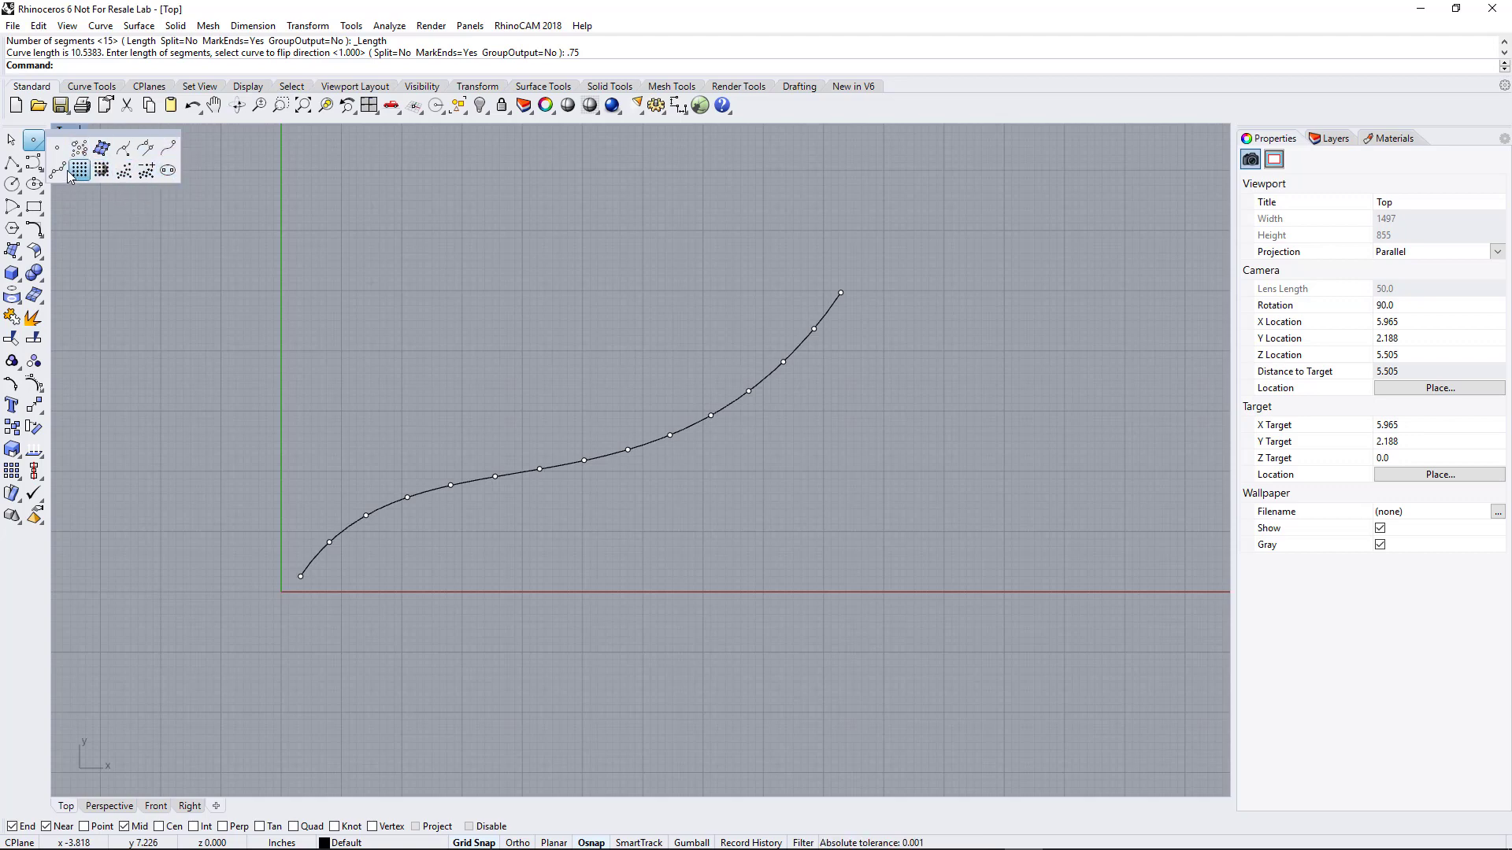
left_click(161, 236)
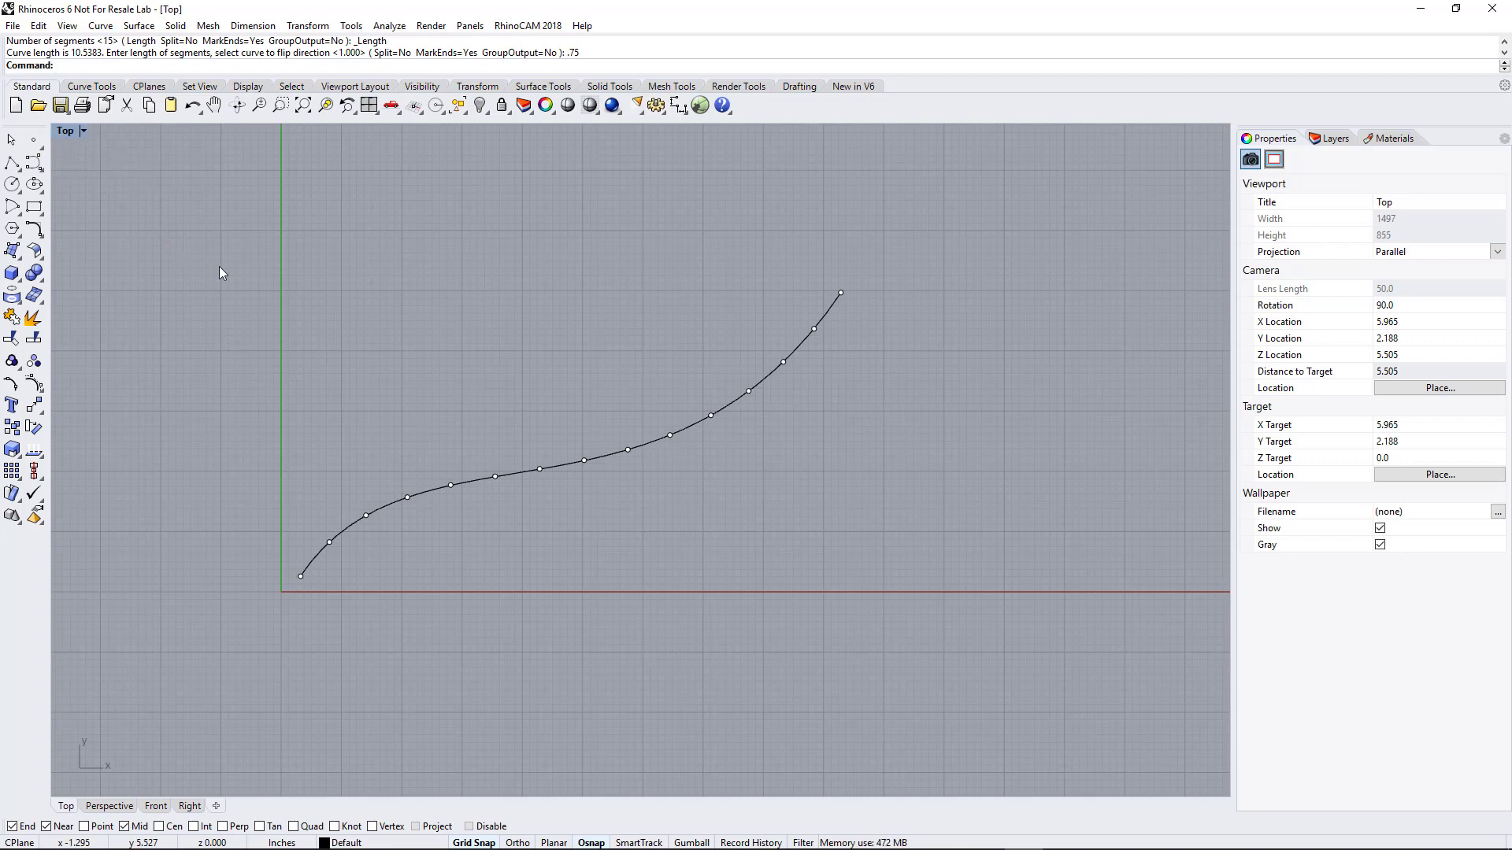